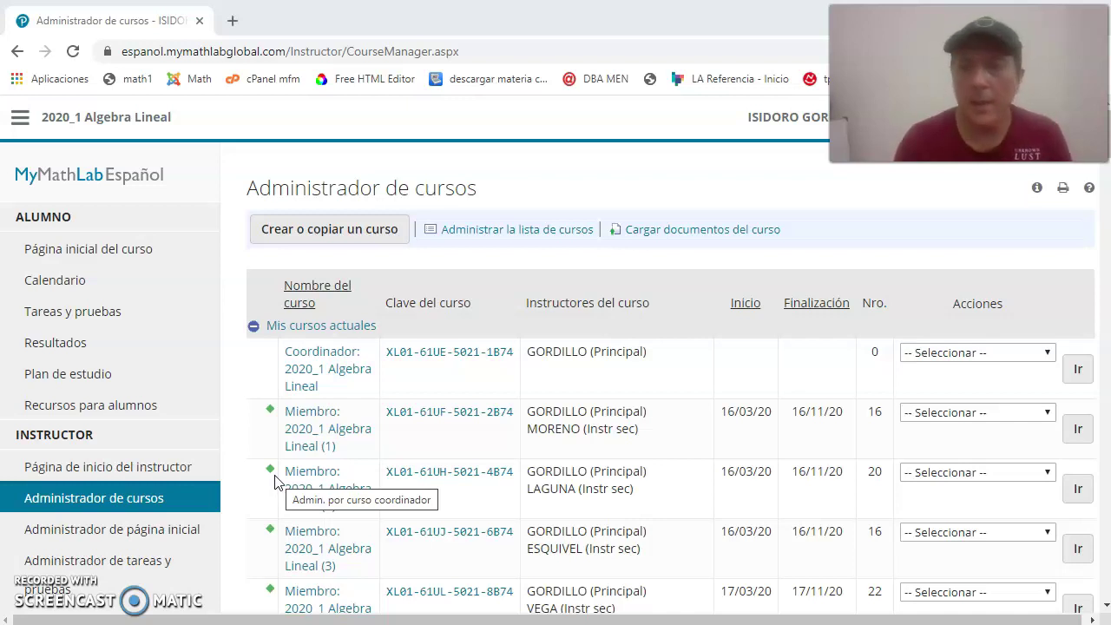
- Open the coordinator course 2020_1 Algebra Lineal and go to its assignment manager (Tareas)
click(315, 358)
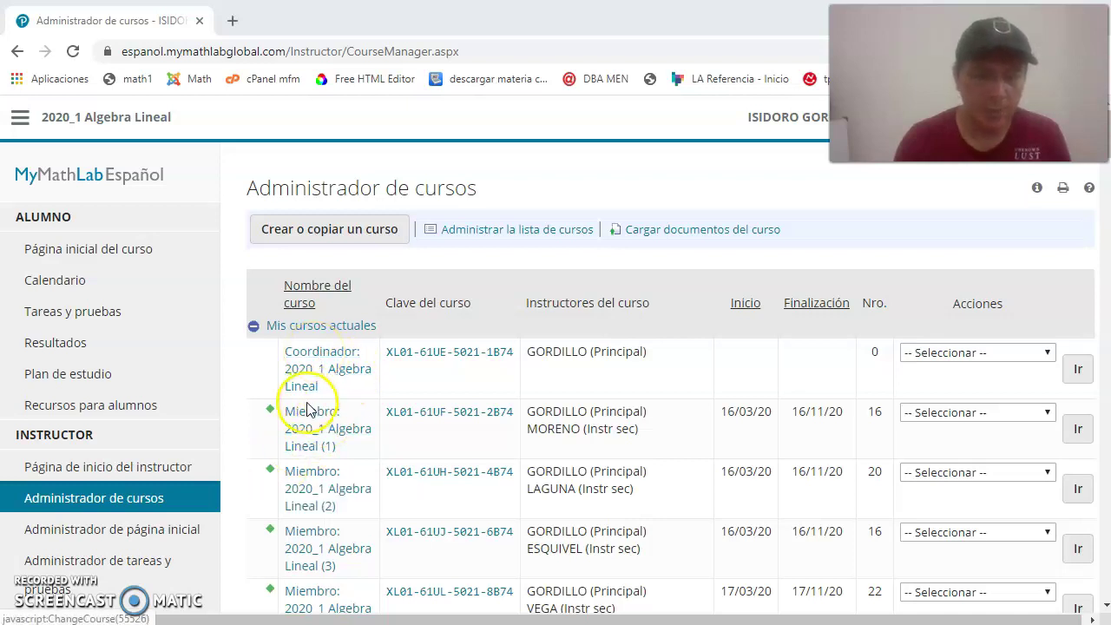
click(295, 357)
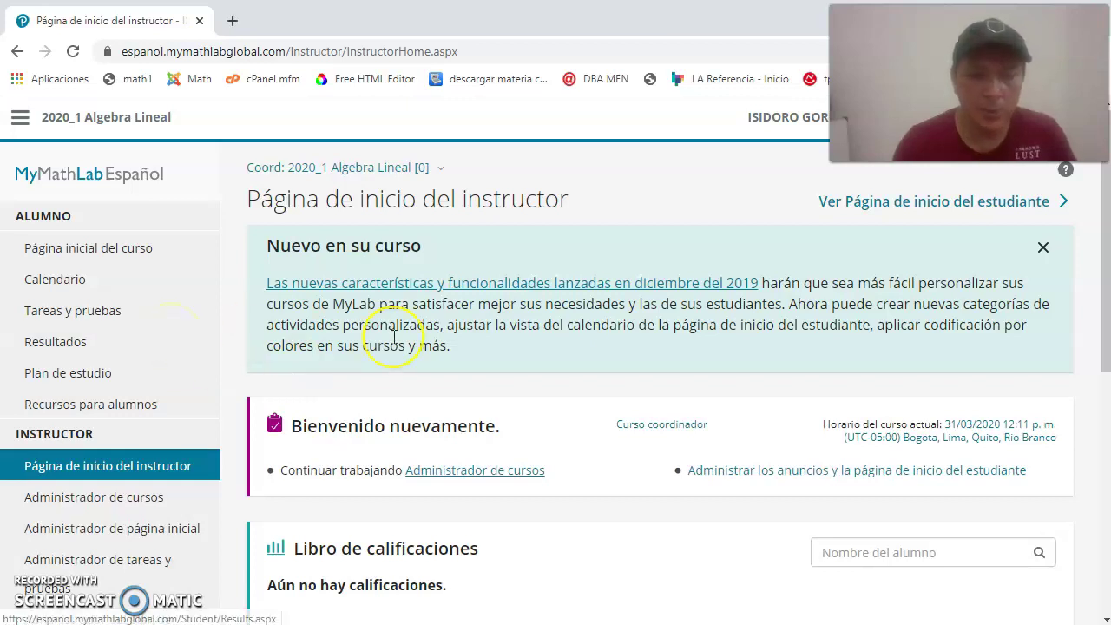
scroll(393, 344, down, 4)
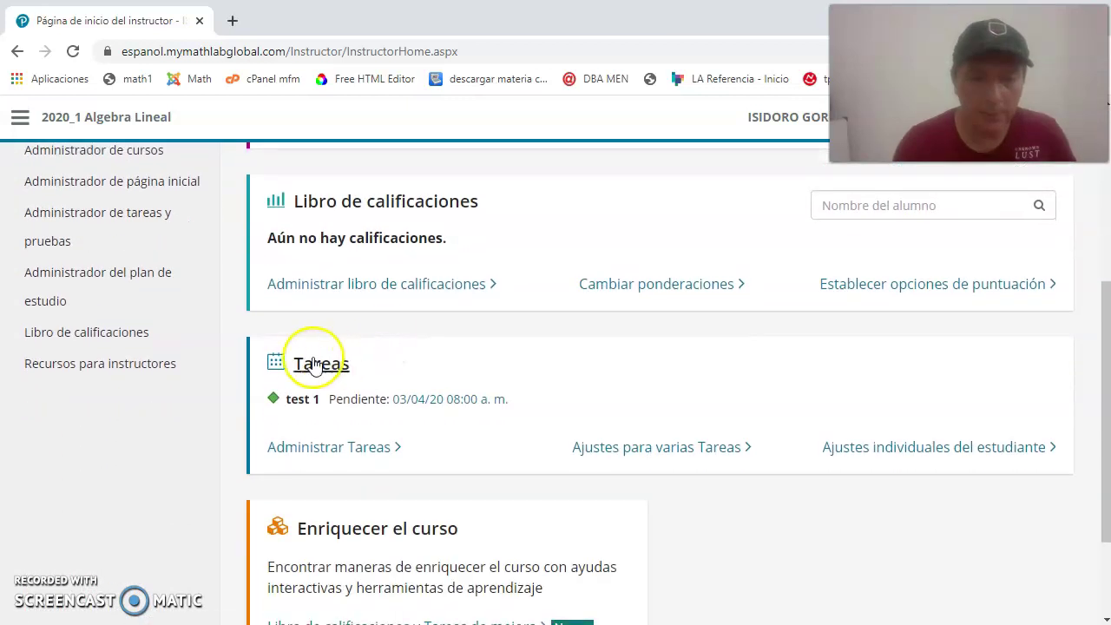
scroll(387, 367, down, 1)
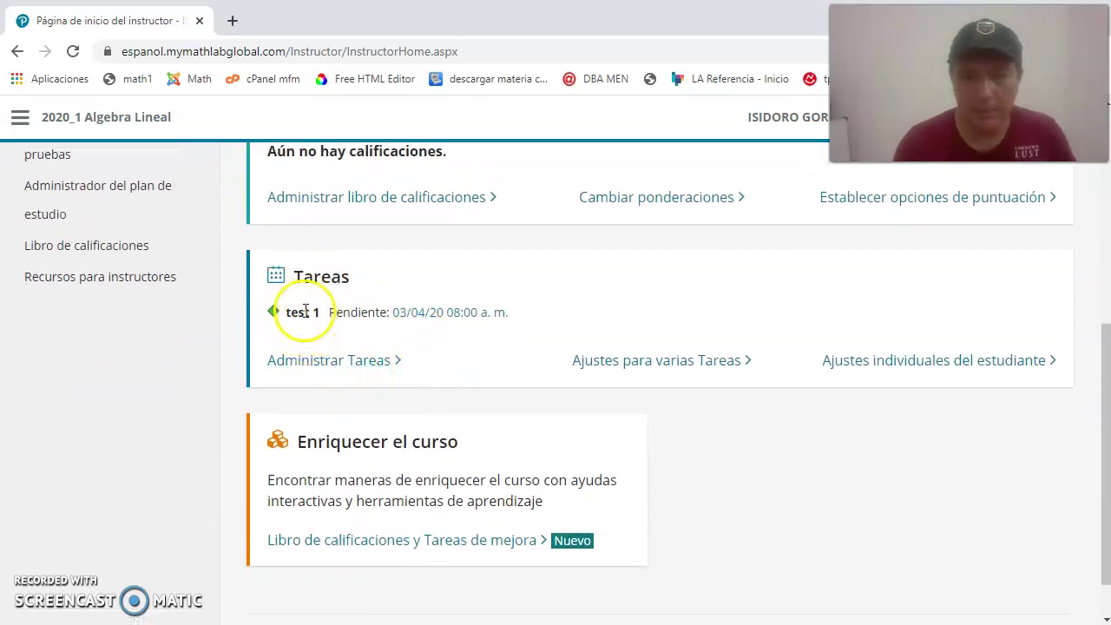
click(320, 280)
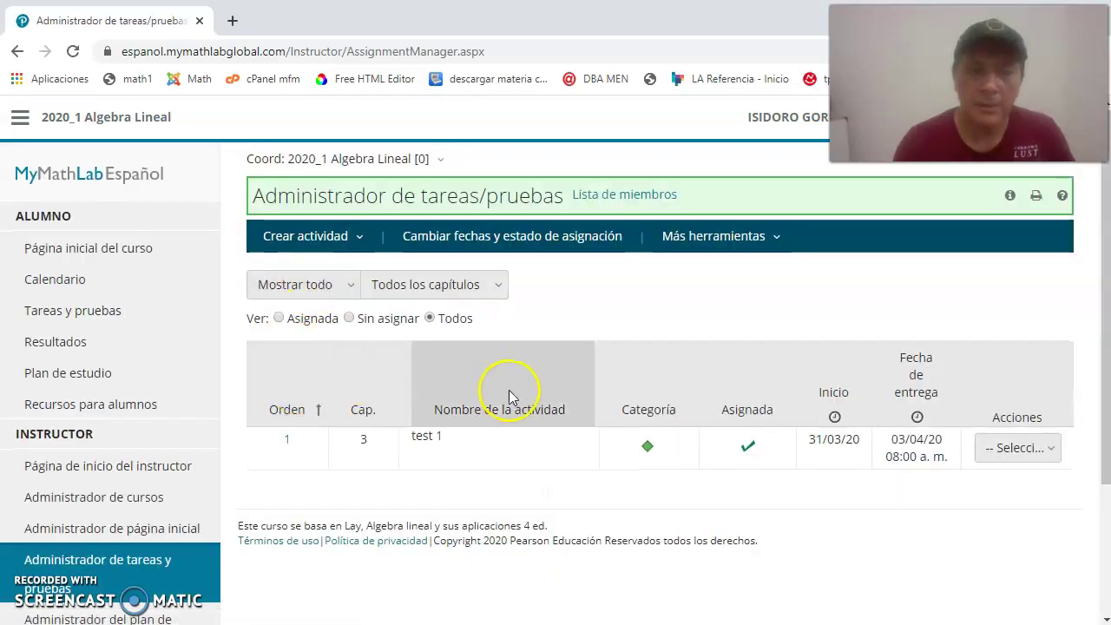
- Create a new test named Evaluación that requires an attached study plan, and proceed to its content selection
click(355, 243)
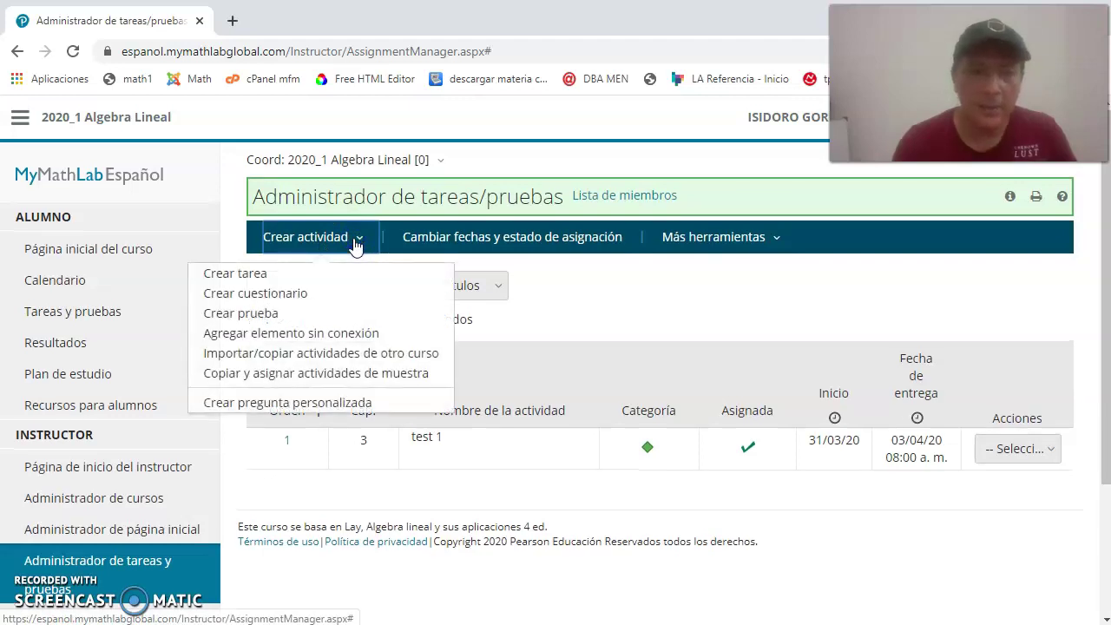
click(239, 314)
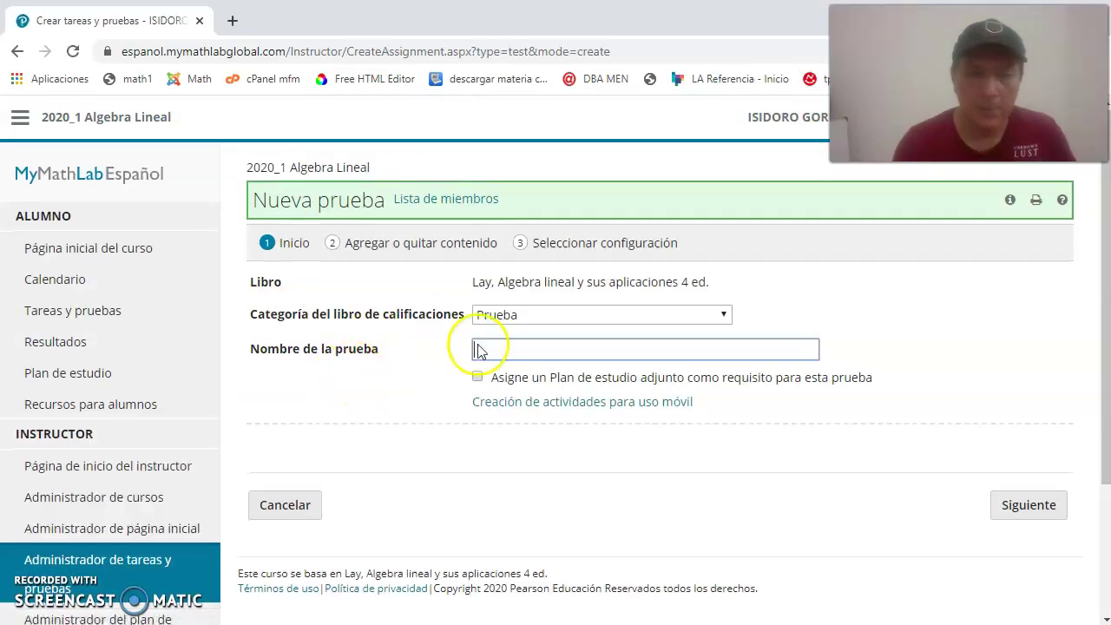
click(523, 348)
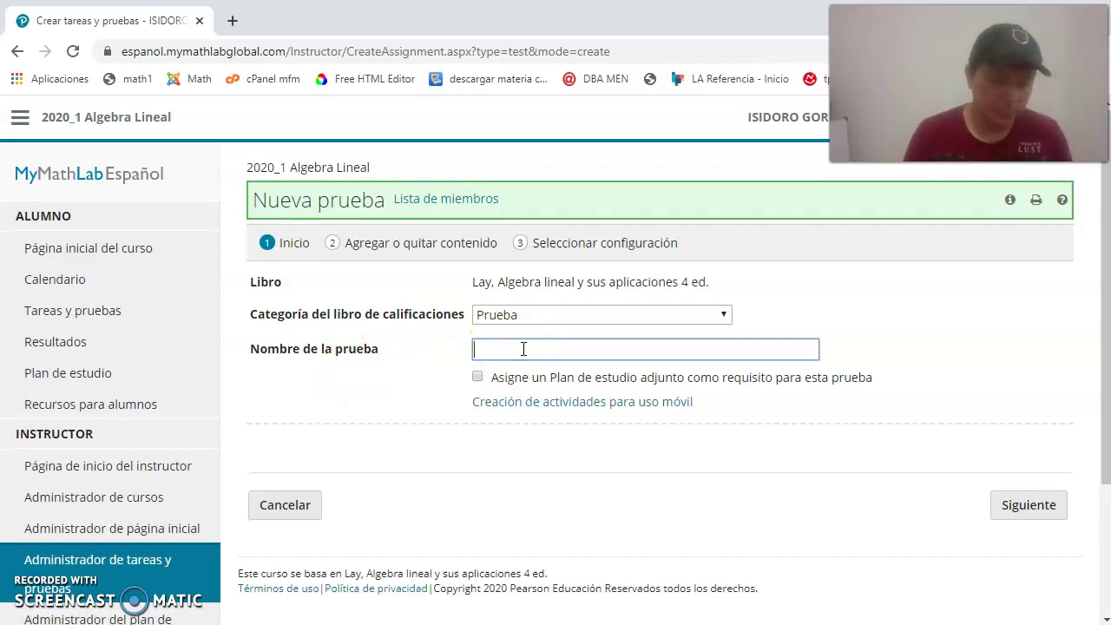
text(Evaluuación)
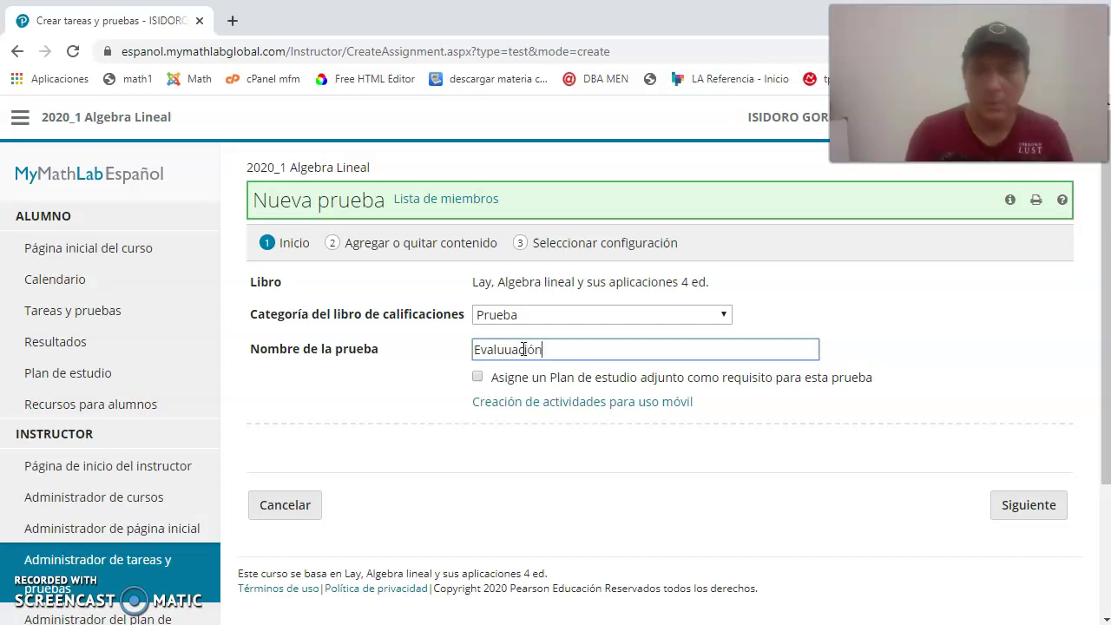
double_click(524, 349)
click(515, 346)
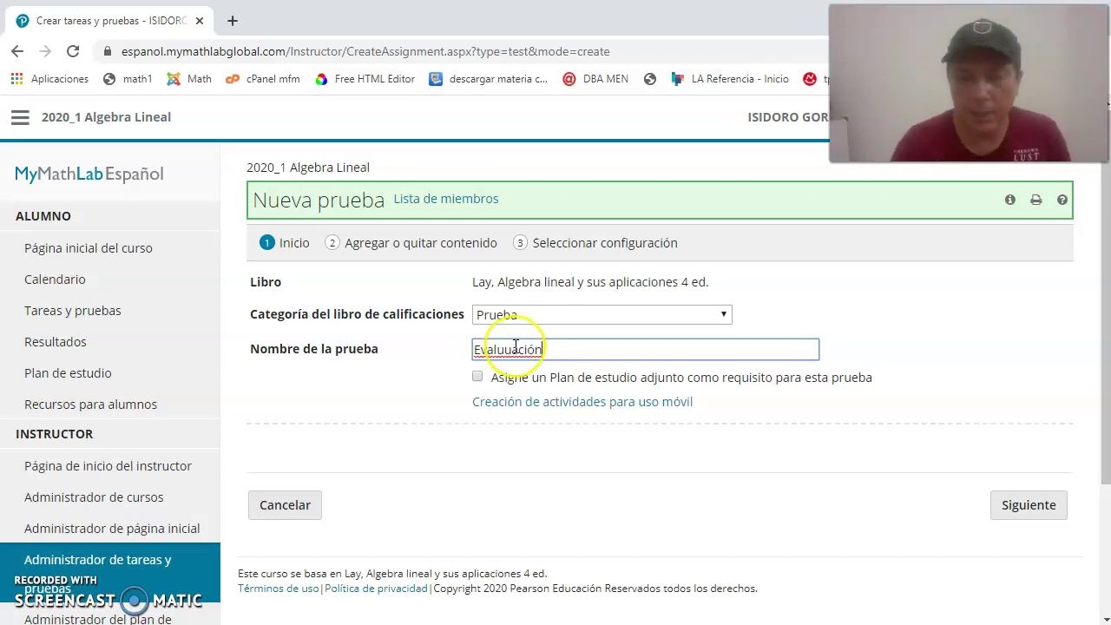
right_click(510, 349)
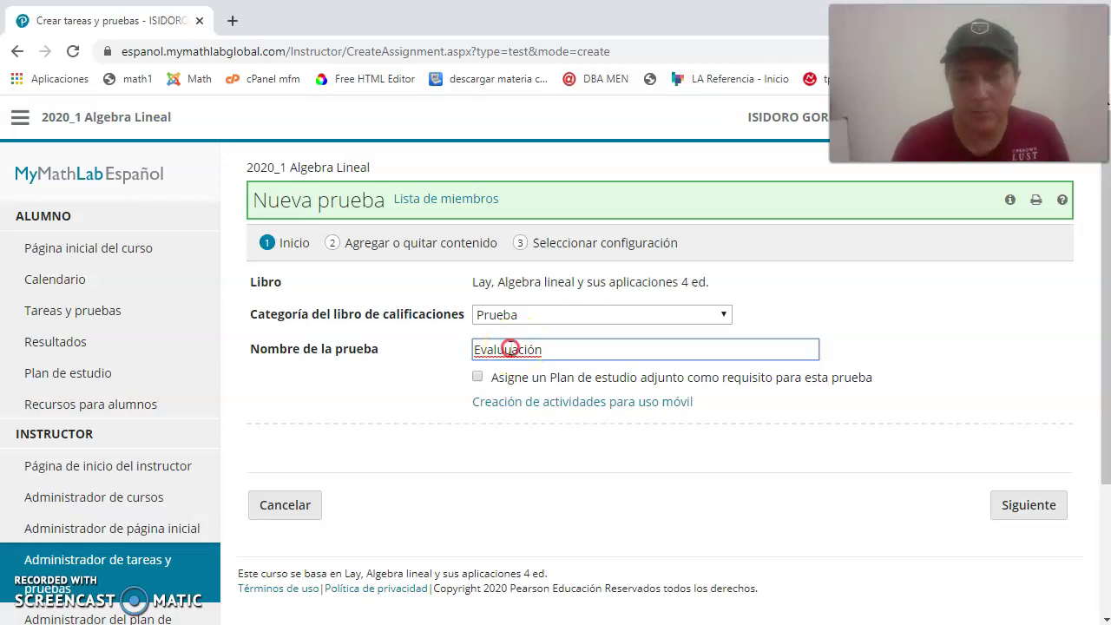
click(555, 361)
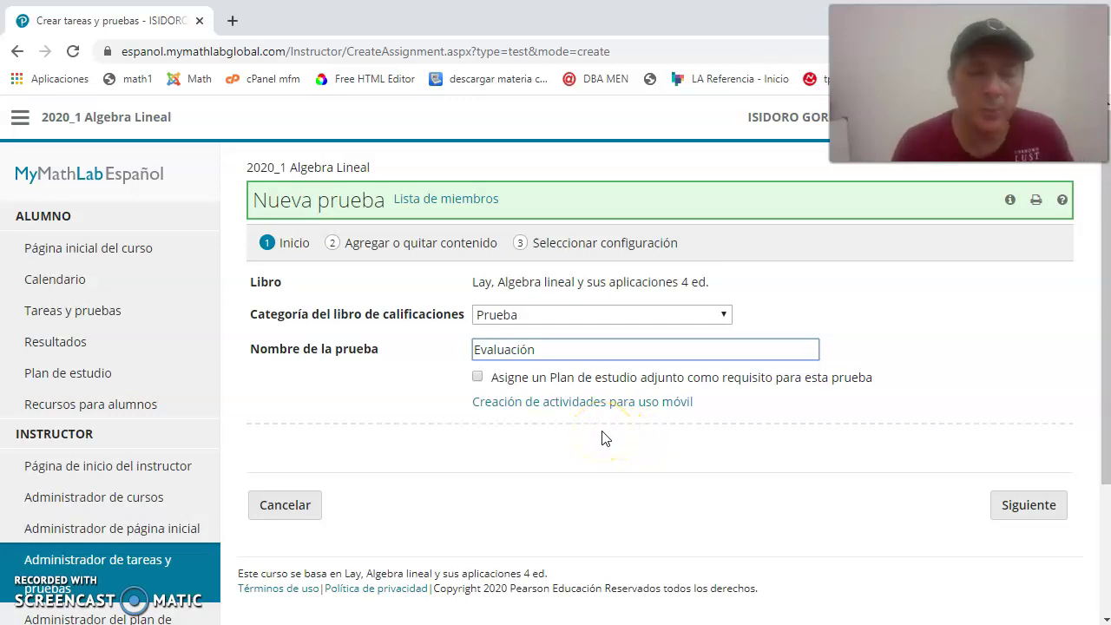
click(477, 378)
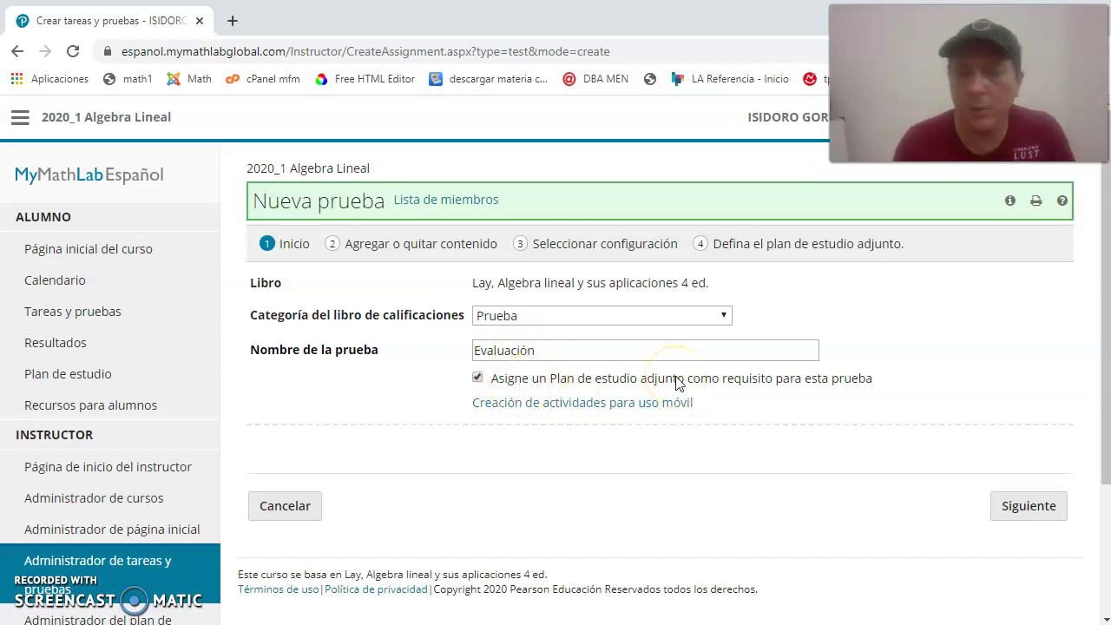
click(1006, 507)
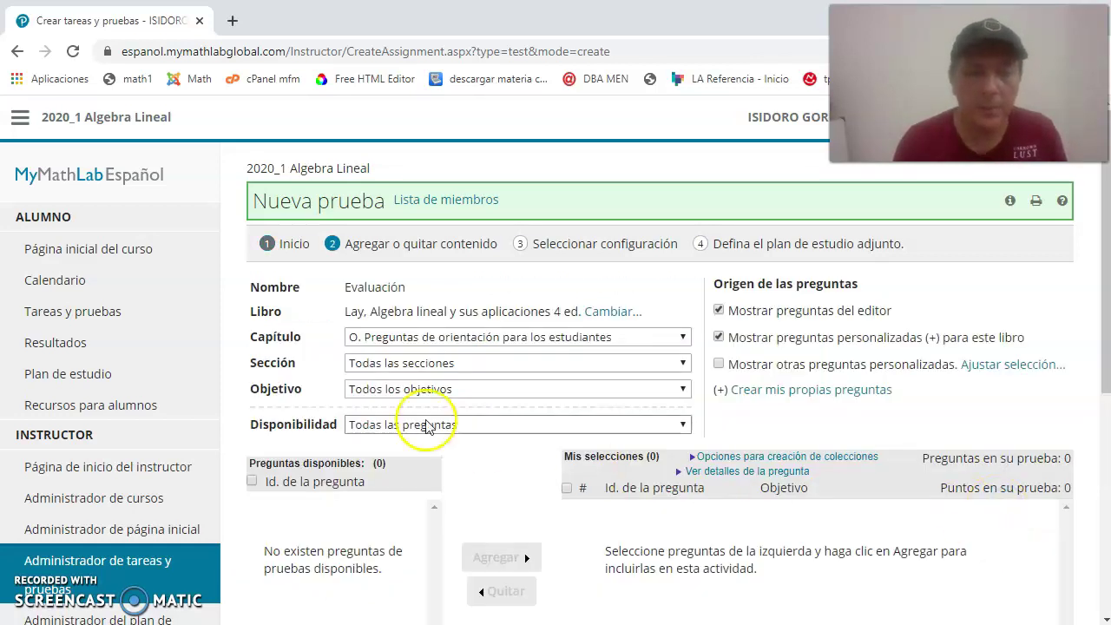
- Filter the available questions to chapter 3, Determinantes, and section 3.3, Regla de Cramer, volumen y transformaciones lineales
scroll(434, 295, down, 1)
click(491, 250)
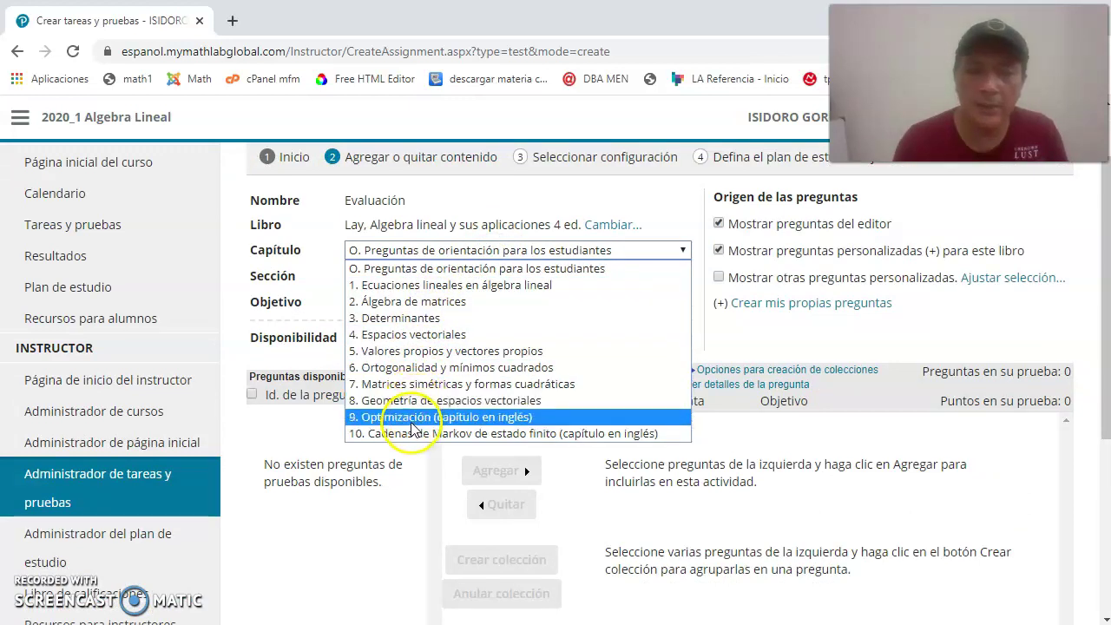
click(401, 319)
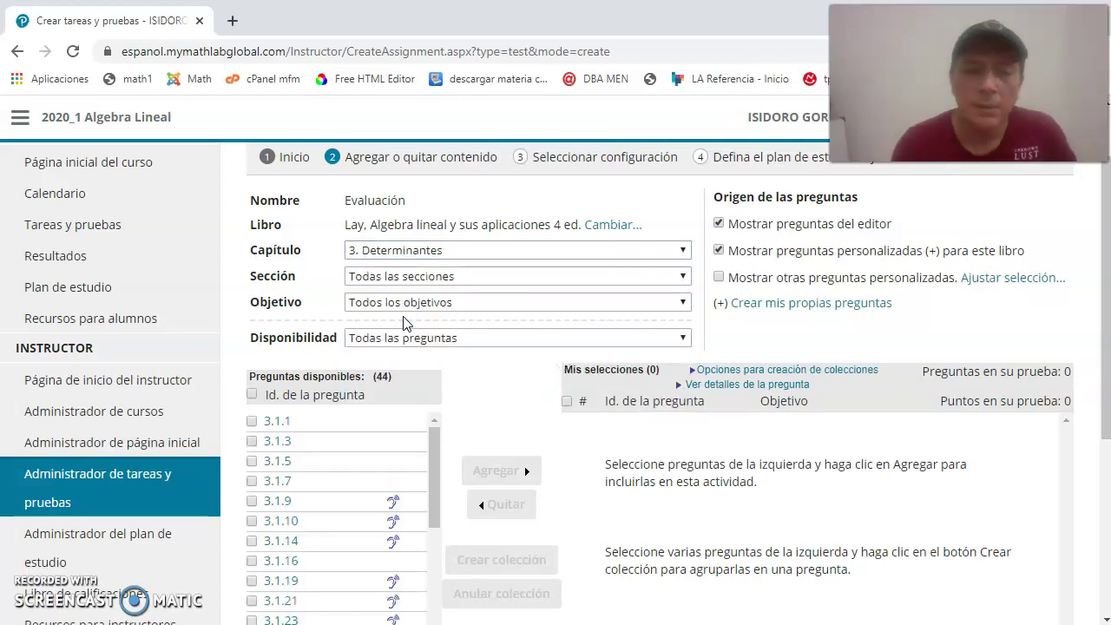
scroll(402, 321, down, 1)
scroll(402, 323, up, 1)
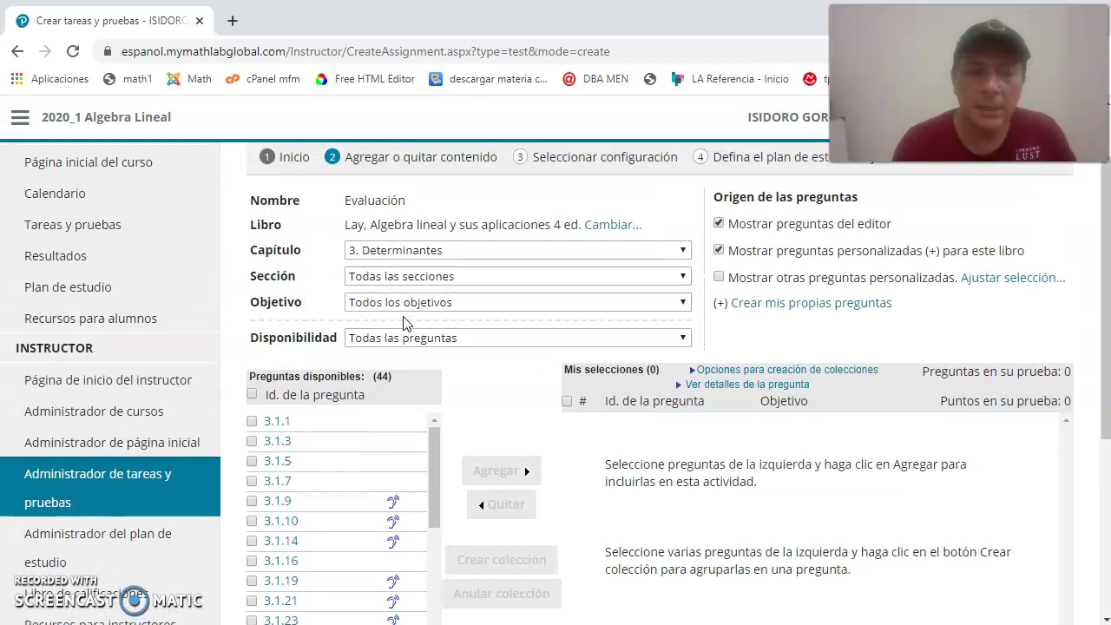
click(441, 276)
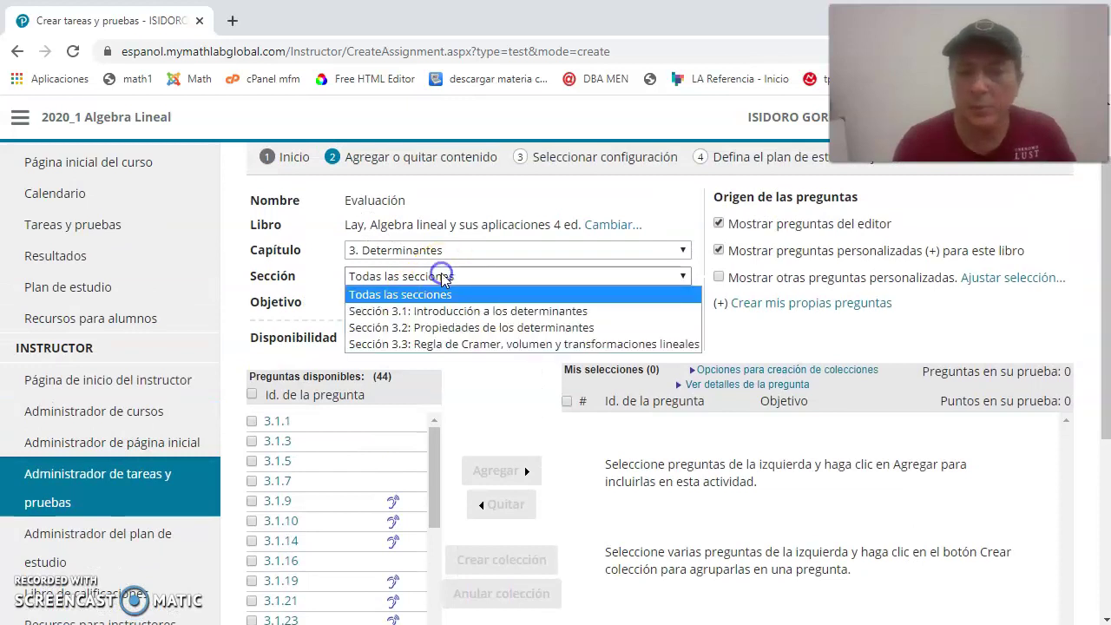
click(475, 345)
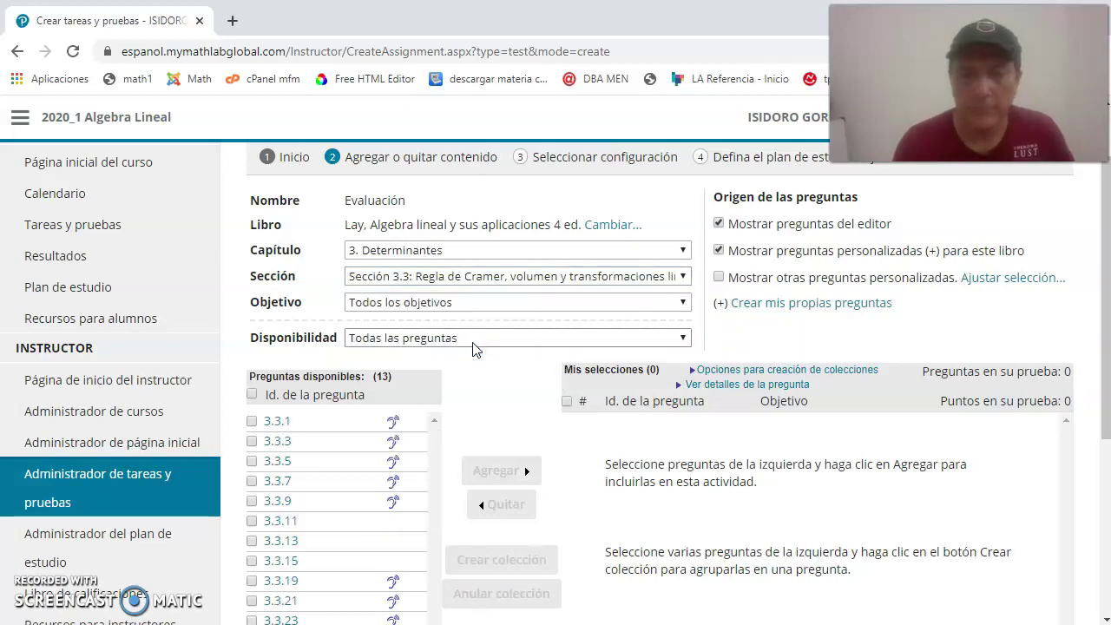
scroll(495, 391, down, 1)
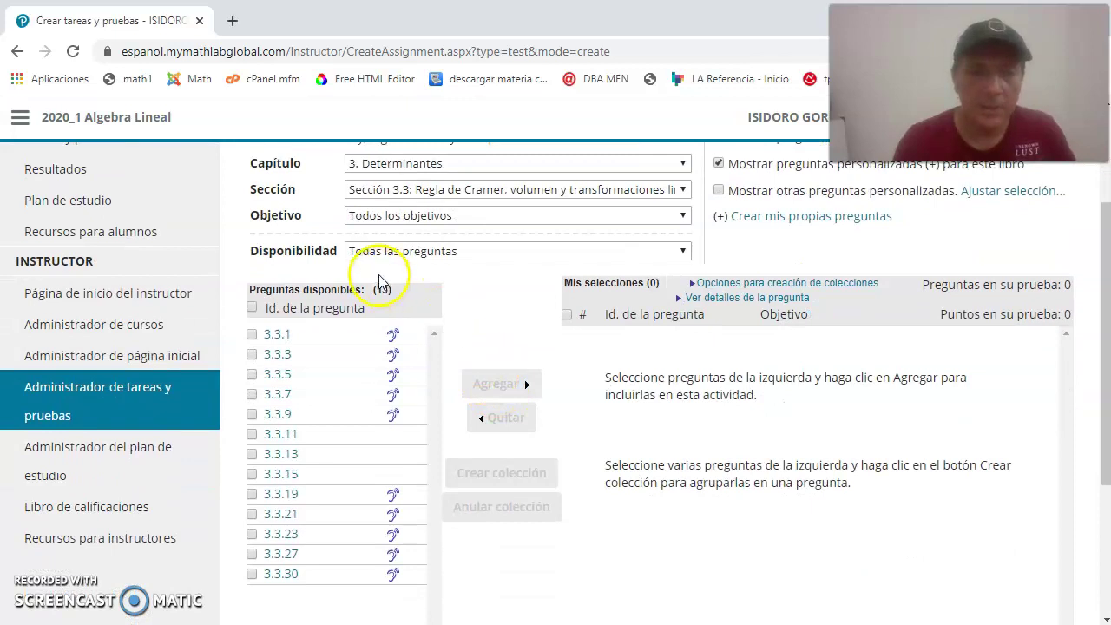
scroll(515, 315, down, 1)
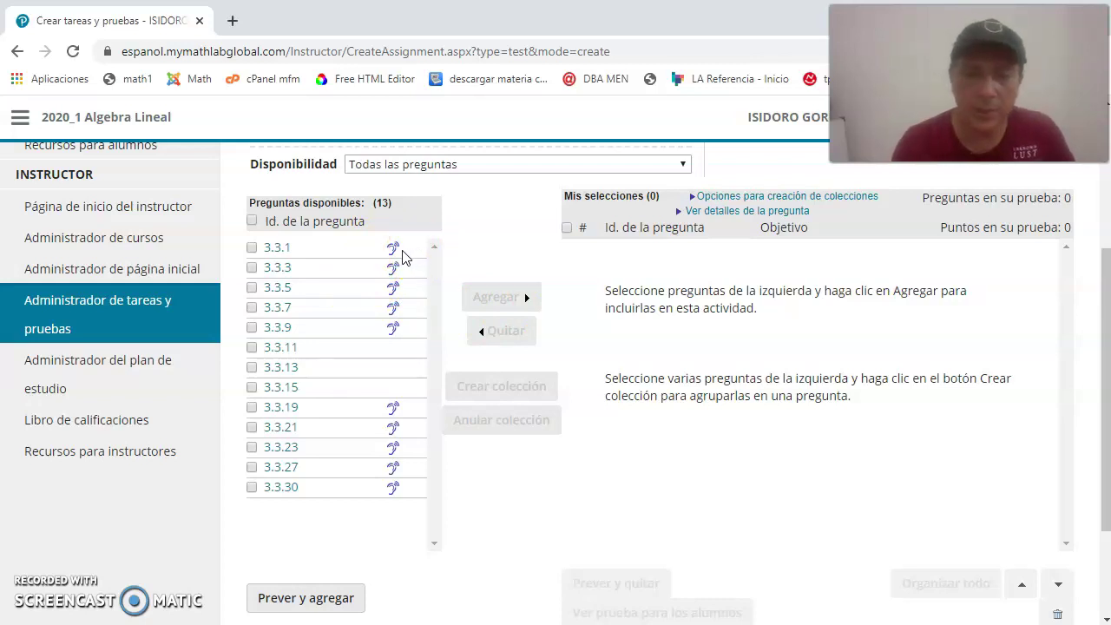
click(398, 262)
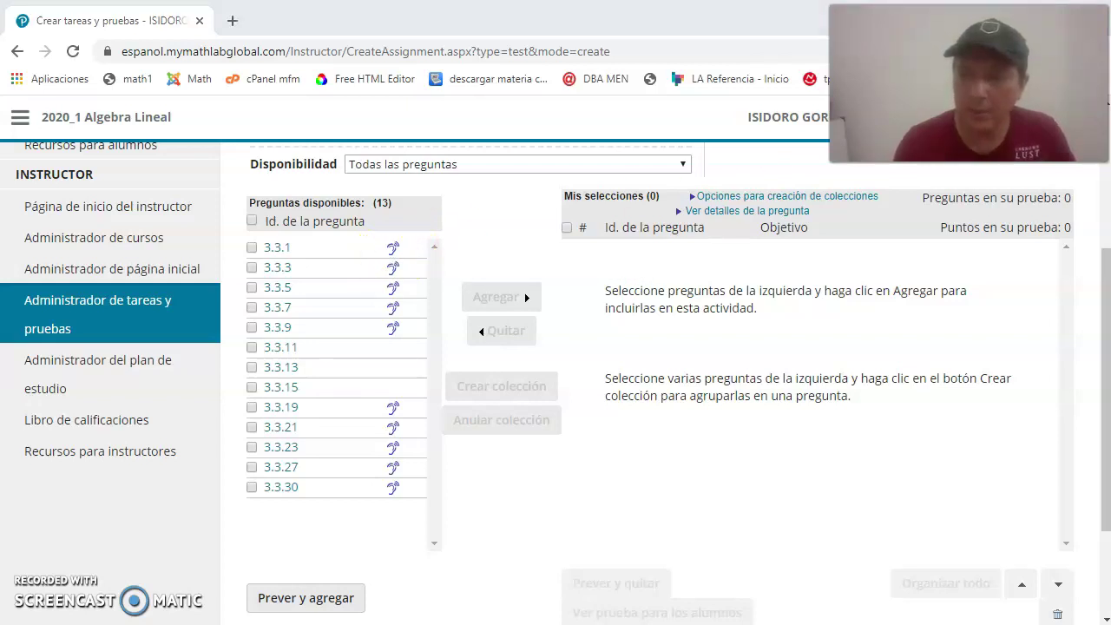
click(392, 247)
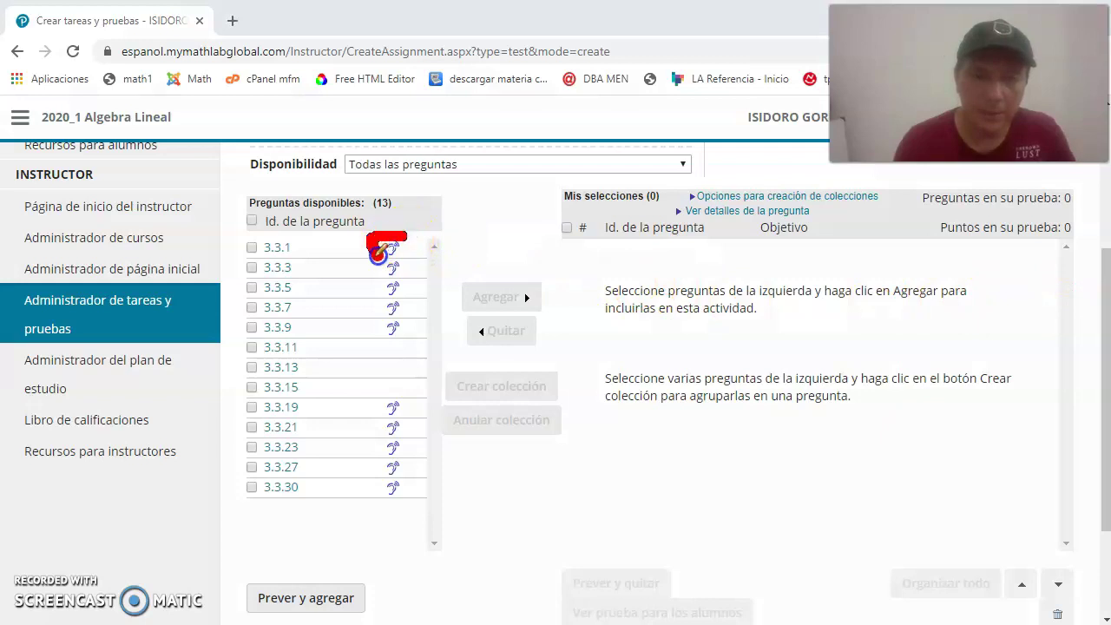
mouse_move(388, 249)
mouse_down()
mouse_move(388, 333)
mouse_move(406, 260)
mouse_up()
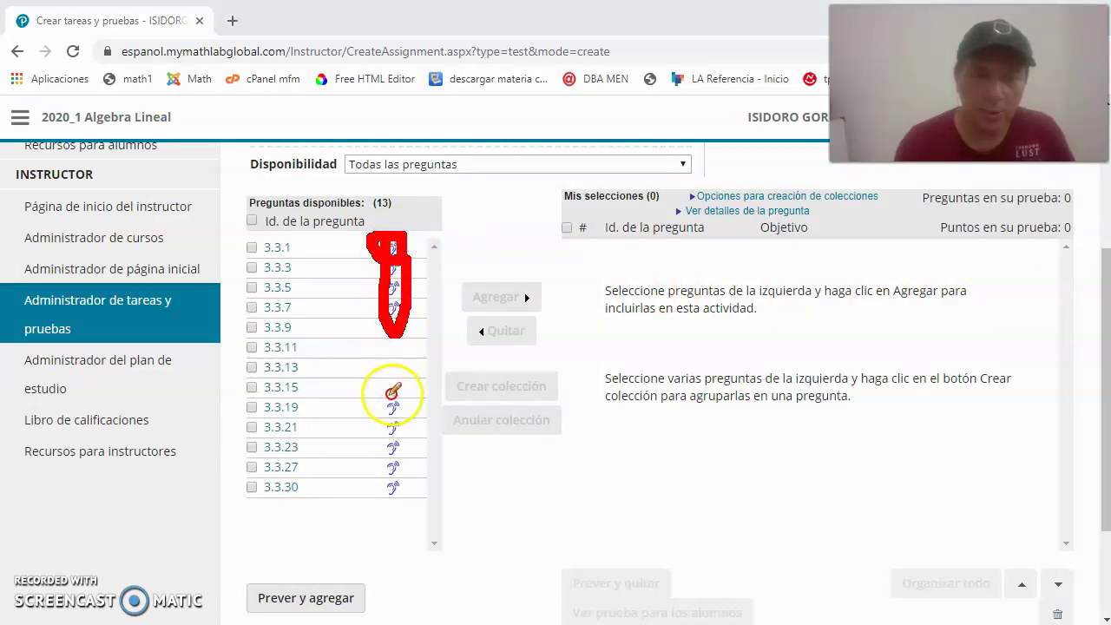
mouse_move(390, 392)
mouse_down()
mouse_move(368, 447)
mouse_move(390, 493)
mouse_move(404, 447)
mouse_move(392, 392)
mouse_up()
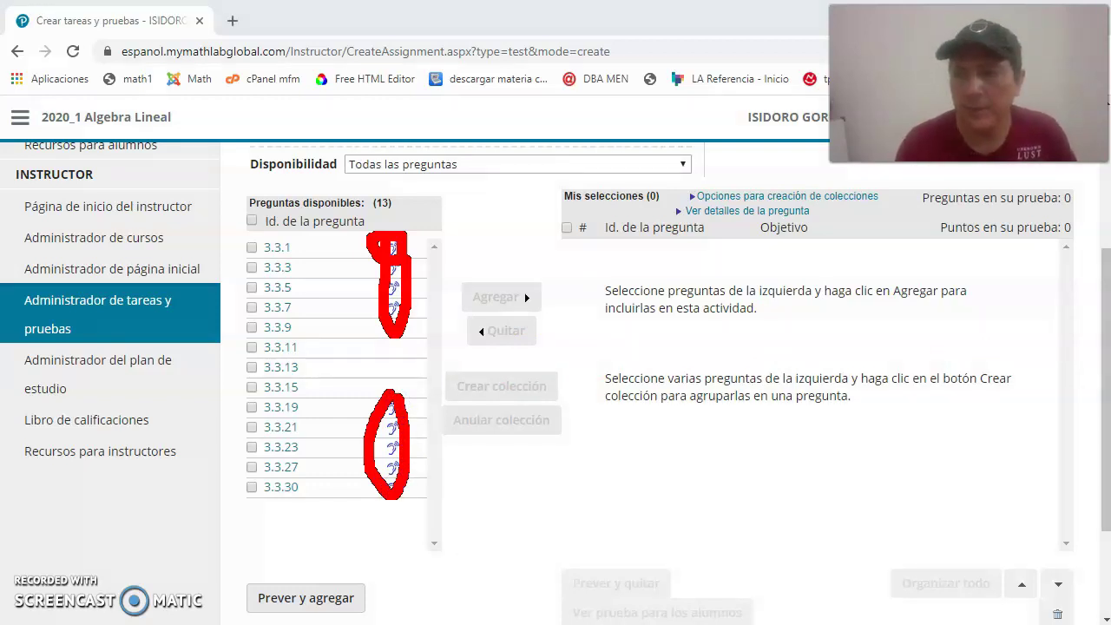
key(Escape)
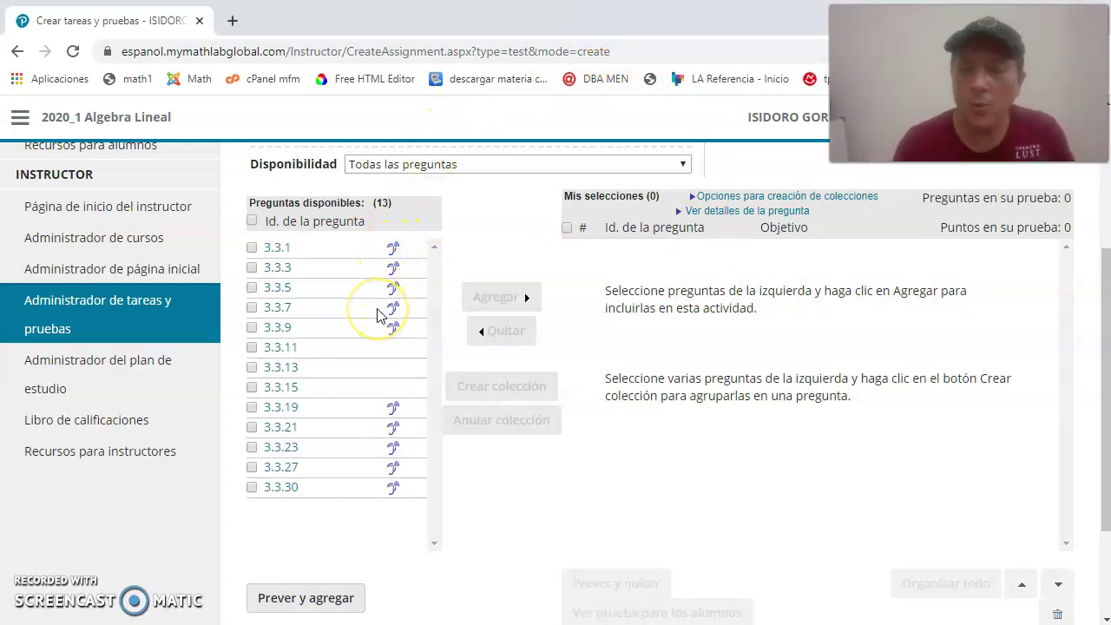
- Preview the Cramer's rule questions of section 3.3, add questions 3.3.1, 3.3.5 and 3.3.9 to the test, and close the preview
mouse_move(276, 252)
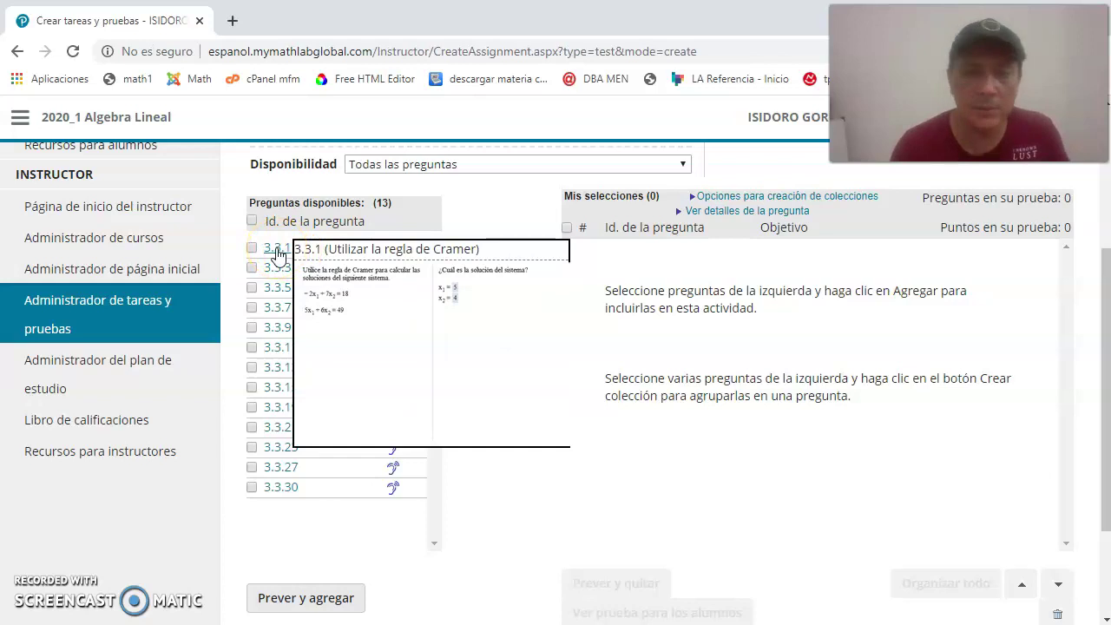
click(276, 249)
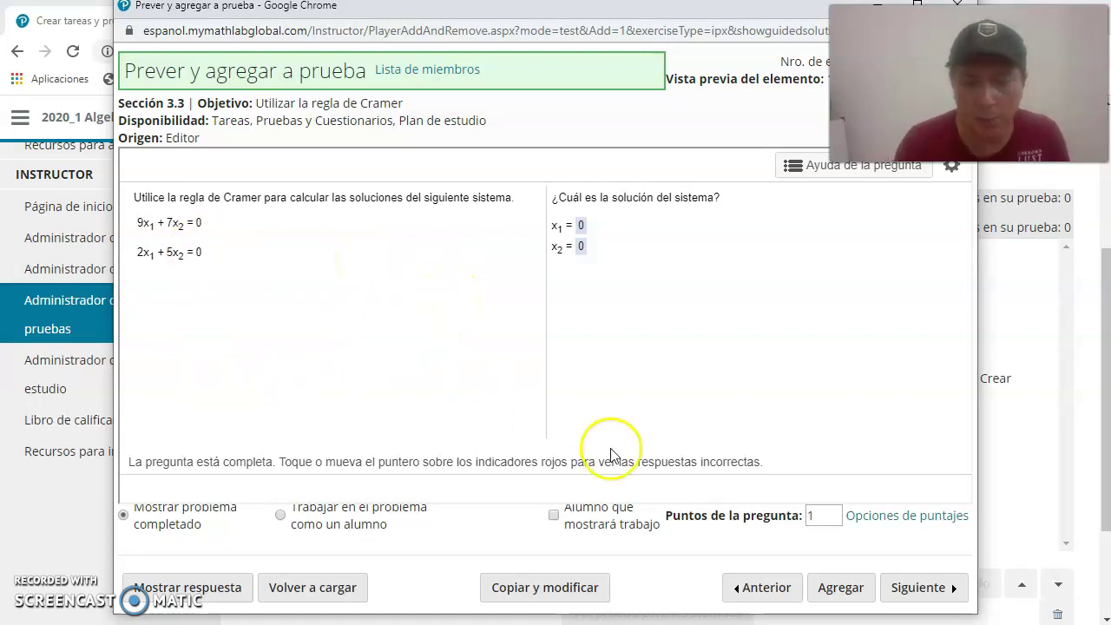
click(840, 587)
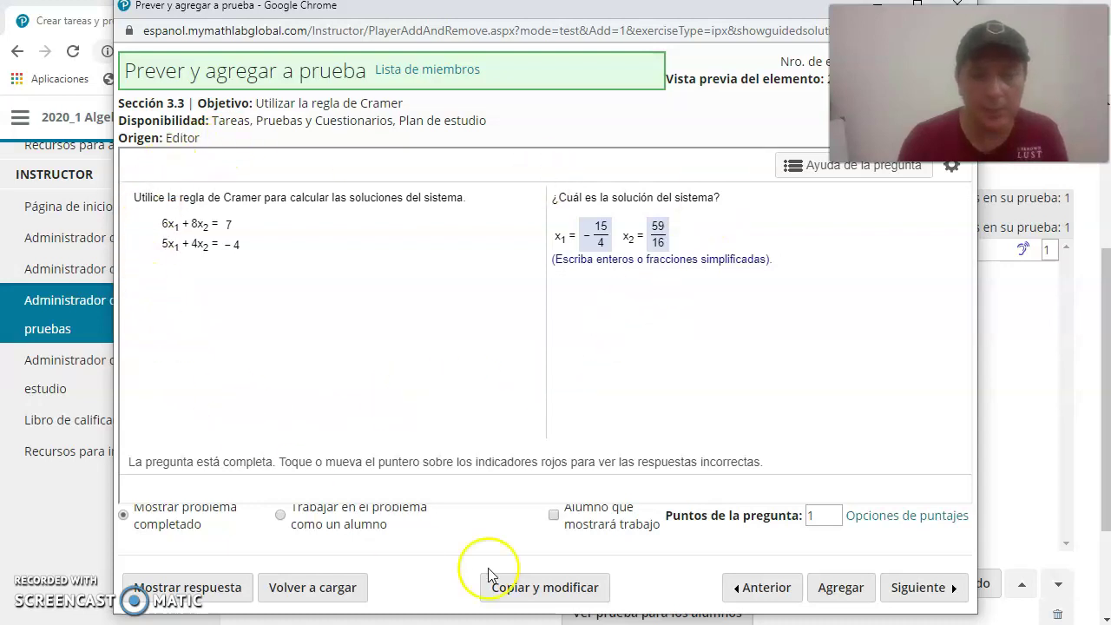
click(907, 588)
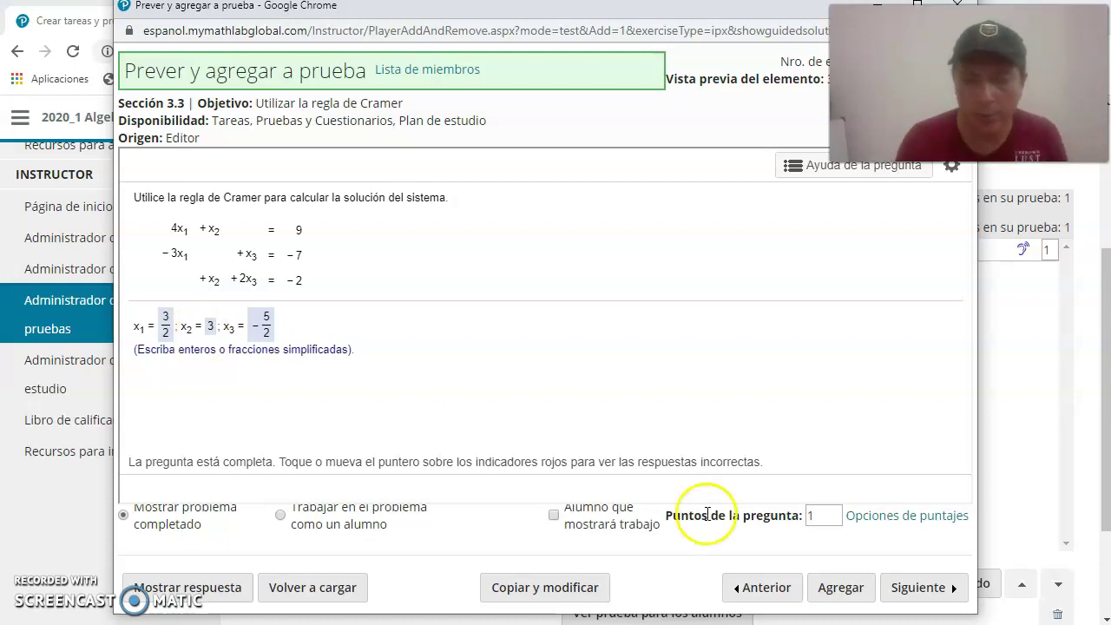
click(833, 590)
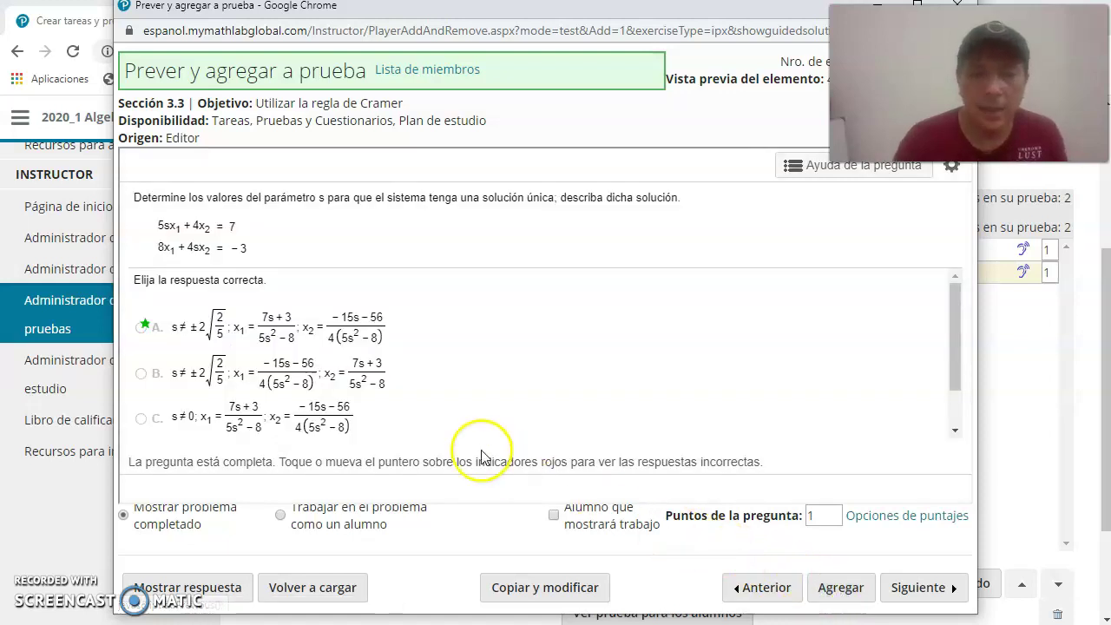
click(925, 591)
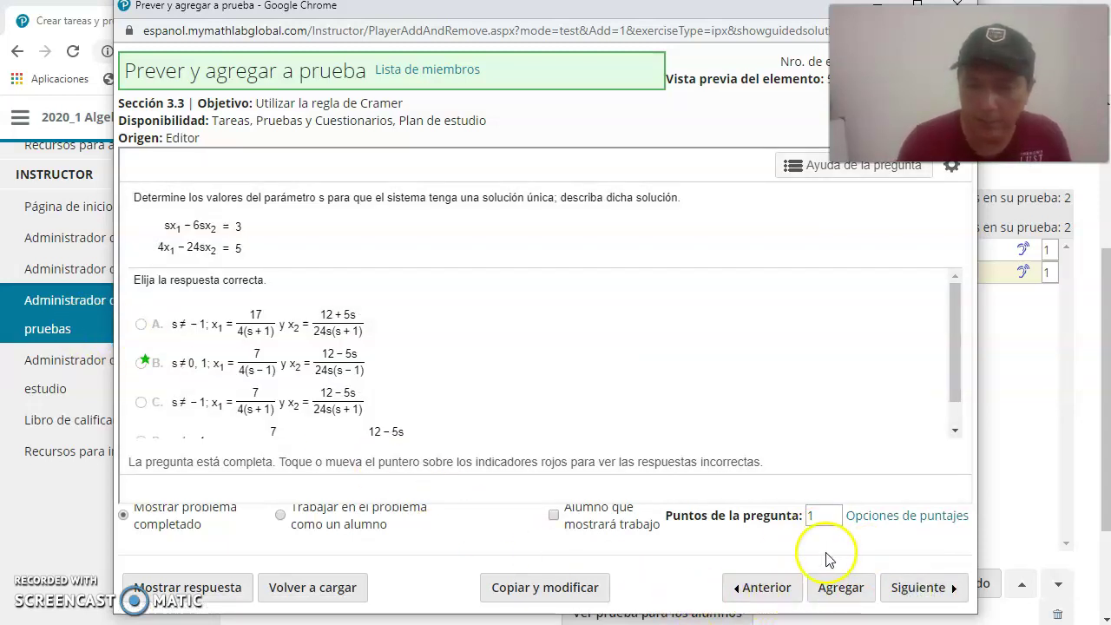
click(838, 588)
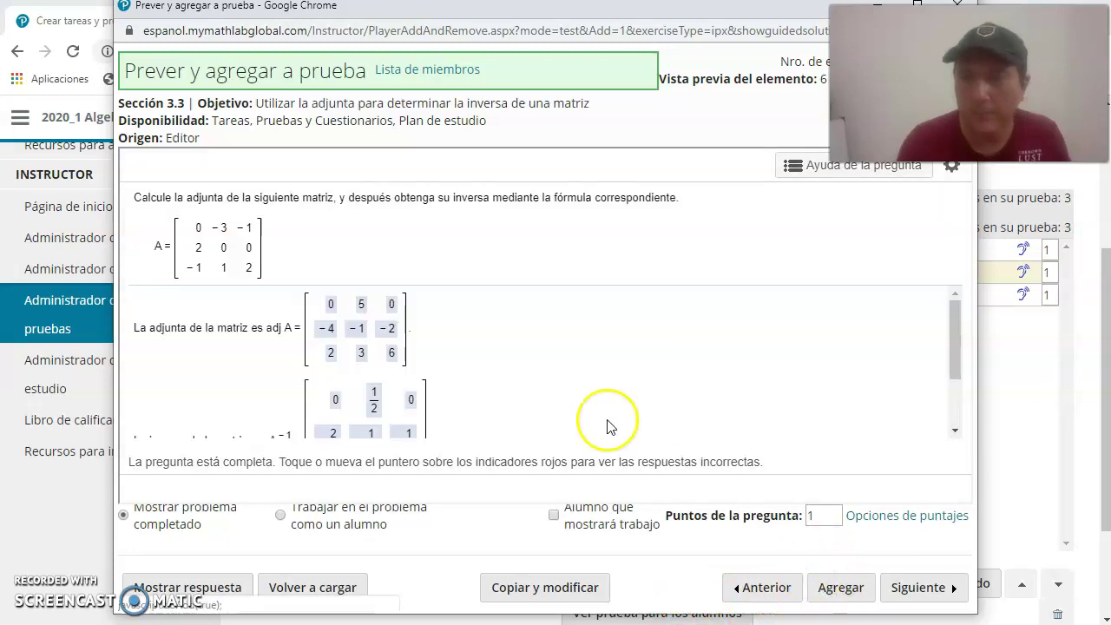
drag(668, 11, 516, 35)
click(804, 29)
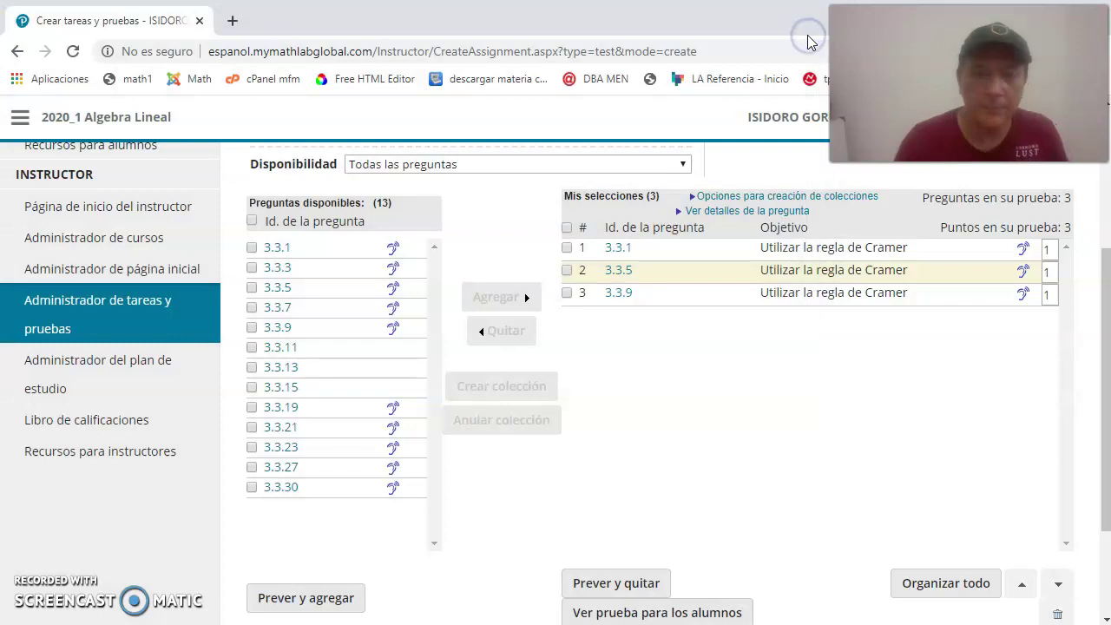
- Preview questions 3.3.19 and 3.3.23 on the geometric interpretation of the determinant, and add questions 3.3.21 and 3.3.23 to the test
scroll(322, 434, down, 1)
mouse_move(279, 336)
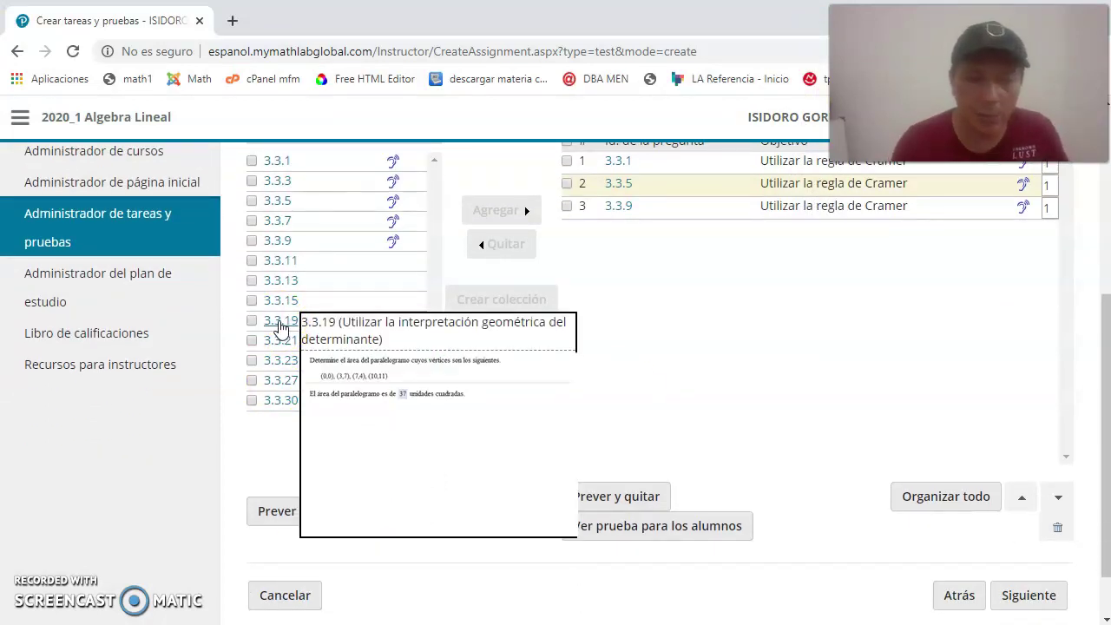
mouse_move(270, 363)
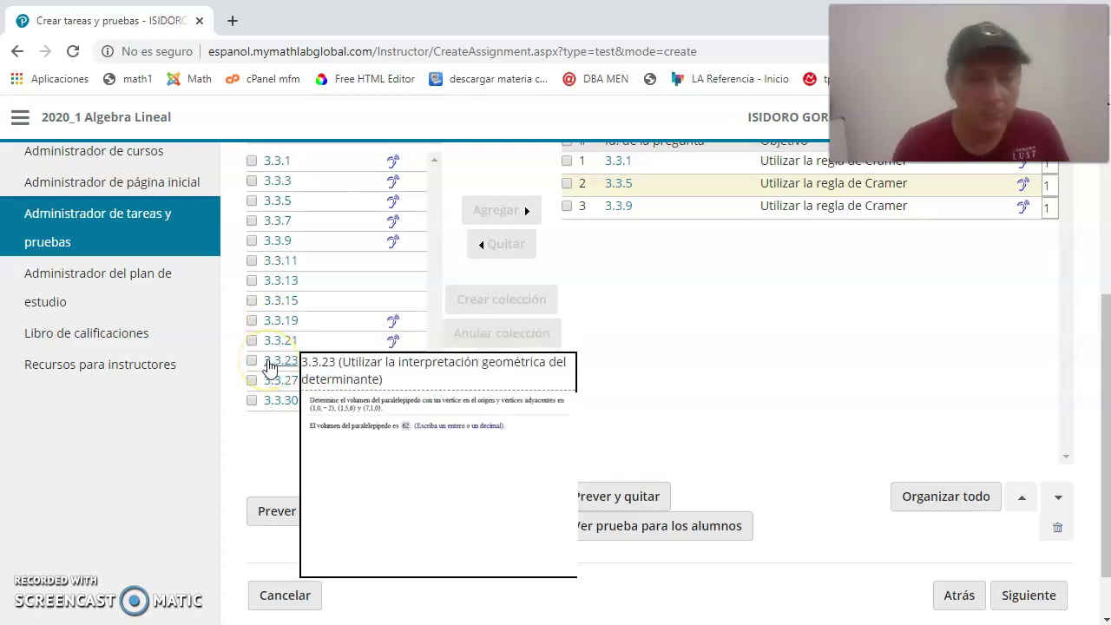
click(270, 363)
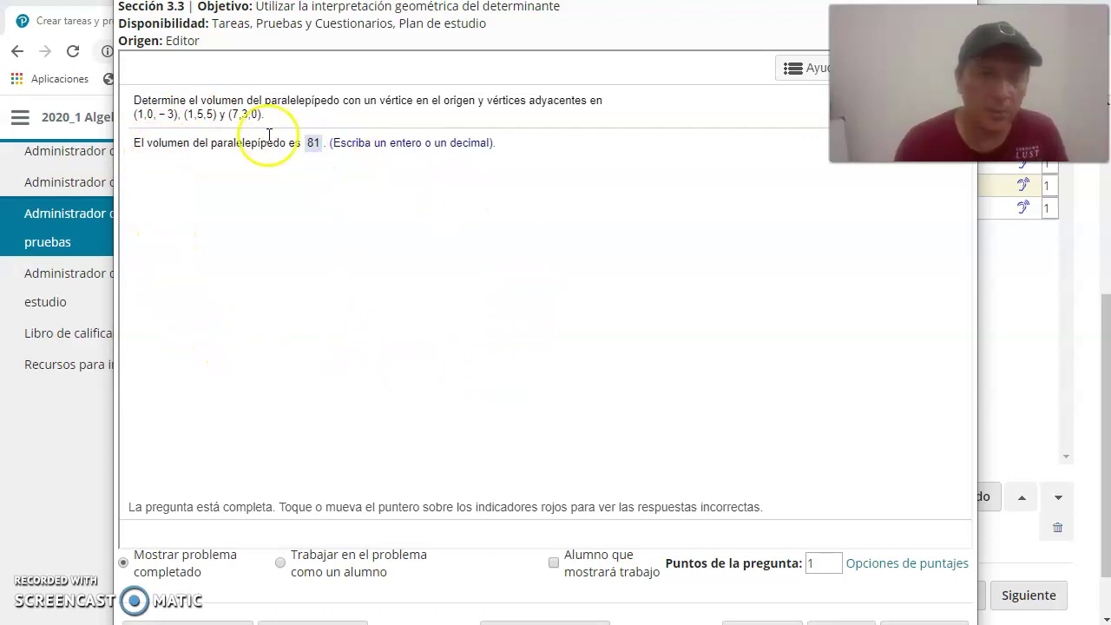
key(Escape)
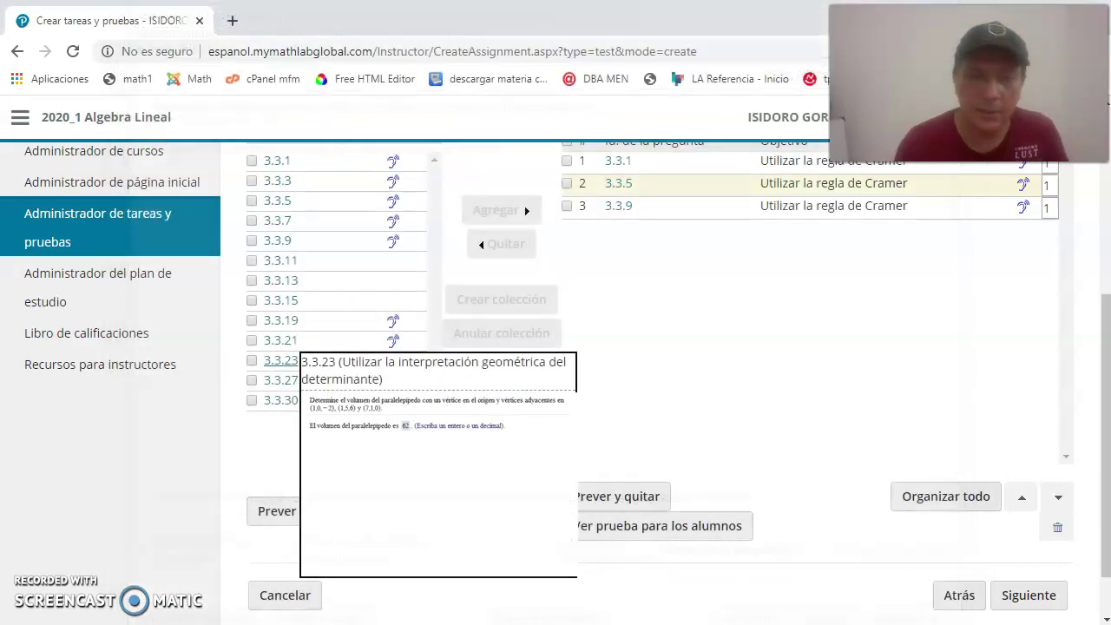
mouse_move(252, 378)
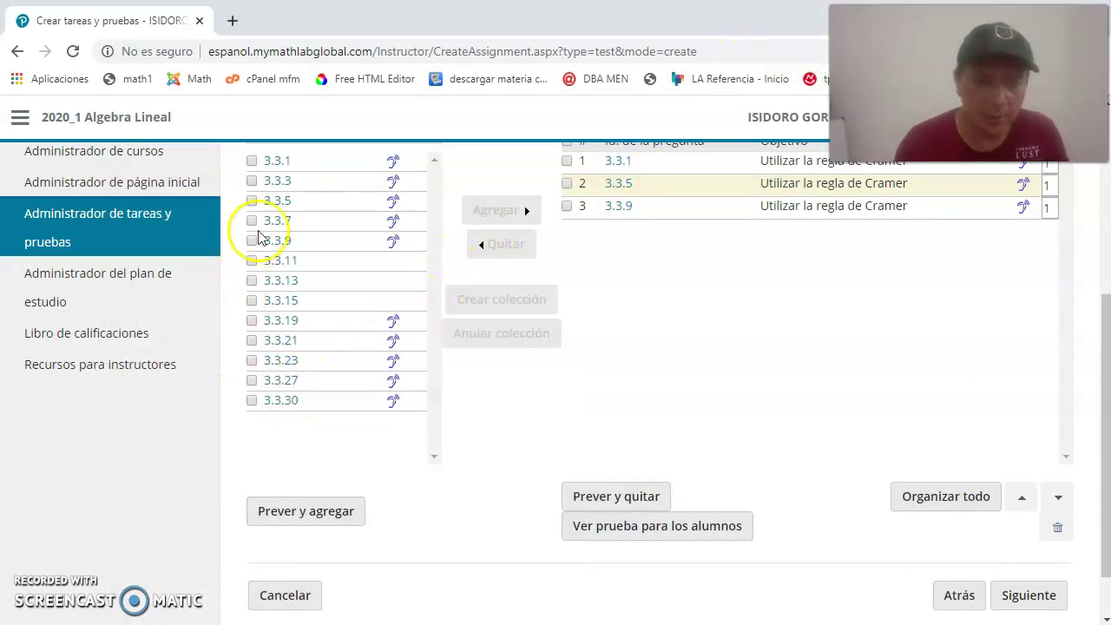
click(252, 341)
click(501, 217)
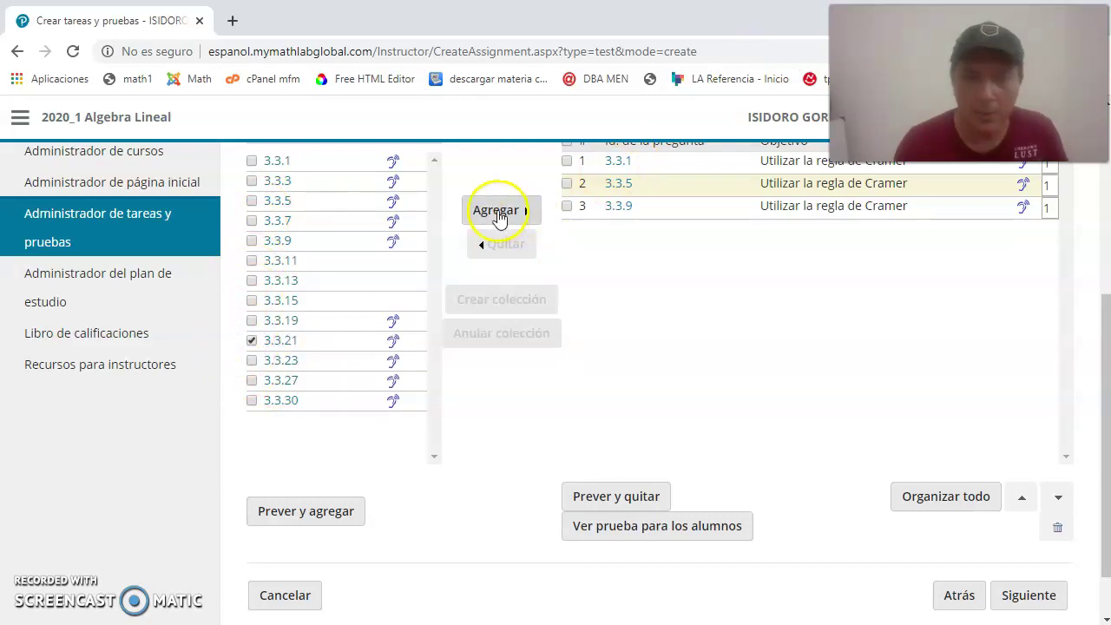
click(252, 360)
click(499, 210)
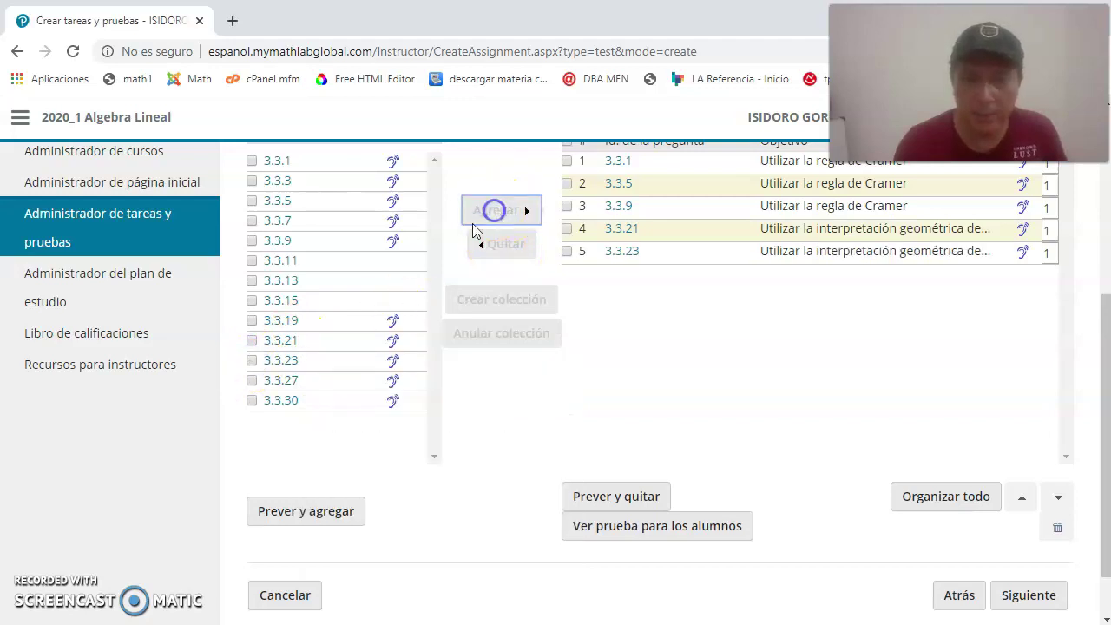
- Add question 3.3.23 a second time, question 3.3.9 a second time, and question 3.3.7 to the test selections
scroll(676, 349, up, 1)
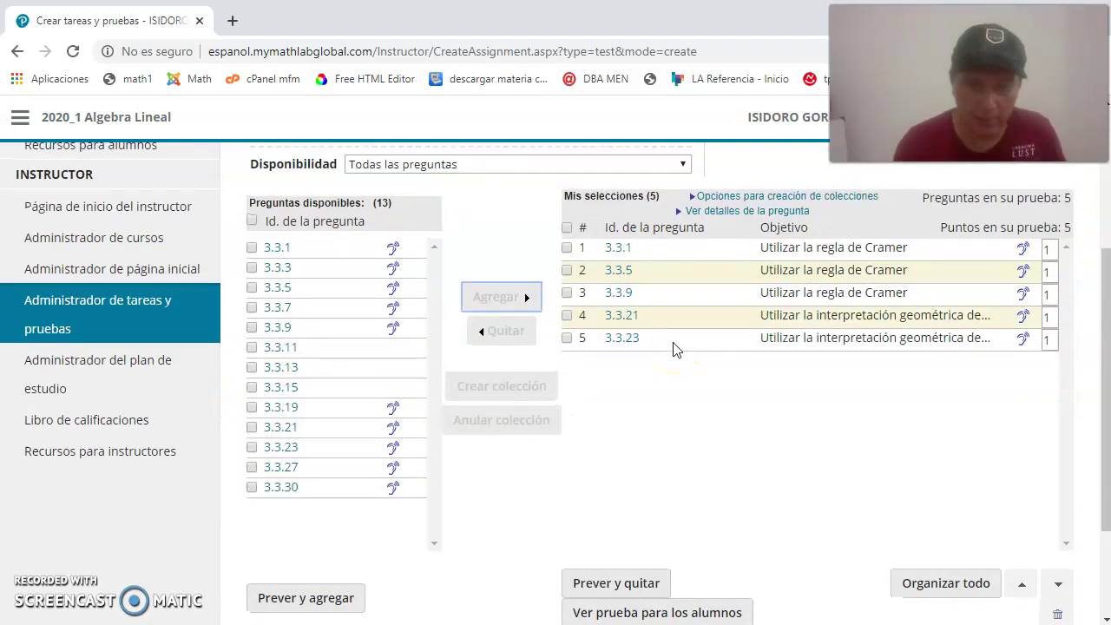
click(251, 447)
mouse_move(308, 429)
click(495, 296)
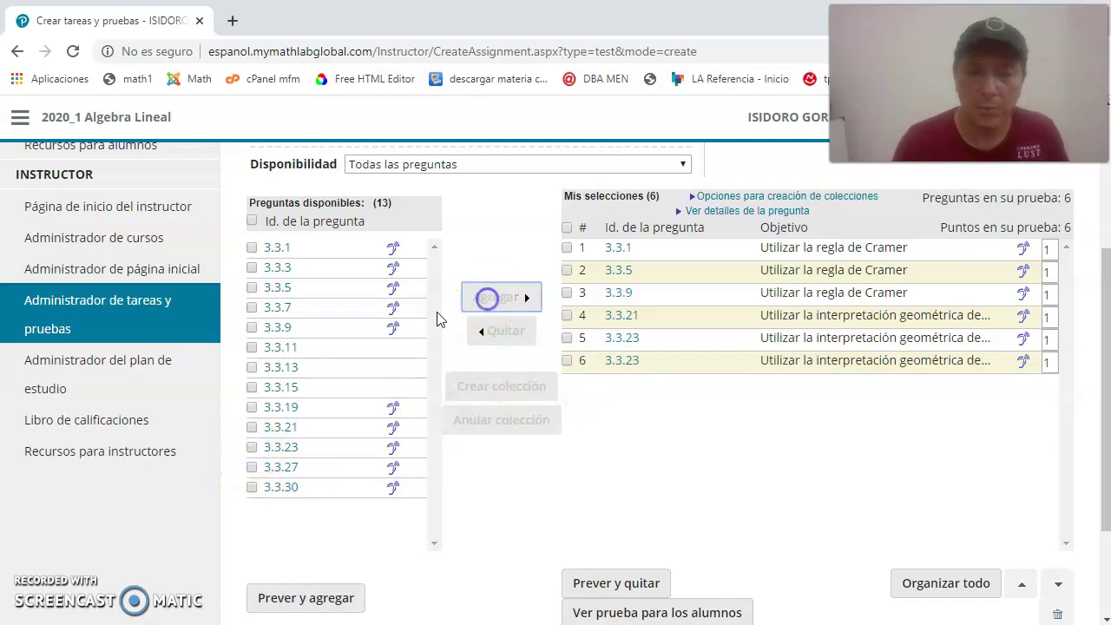
click(251, 327)
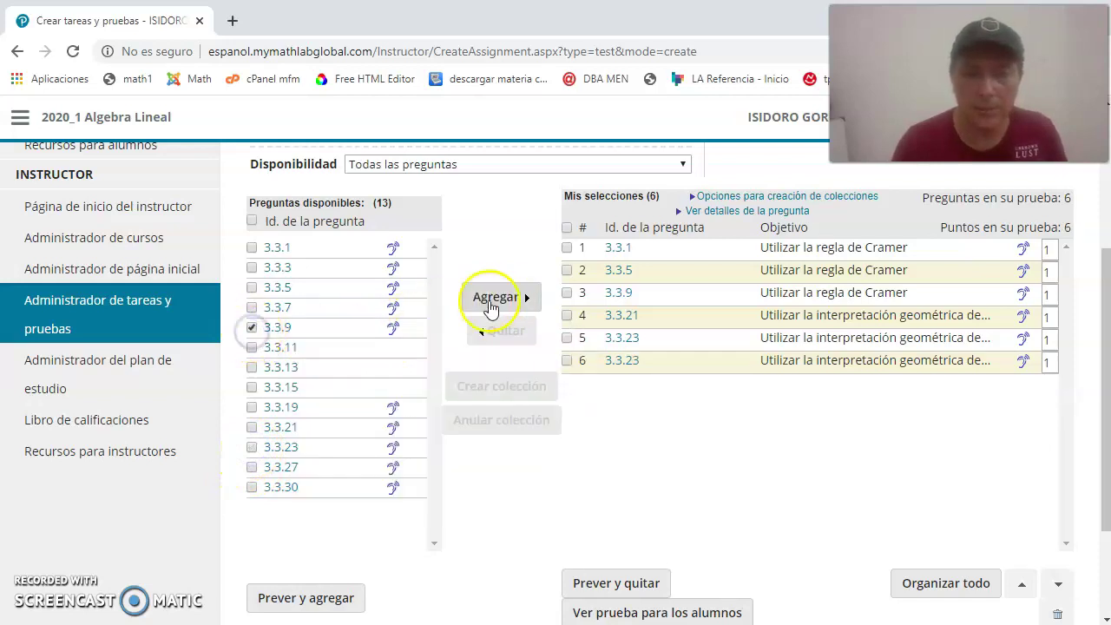
click(494, 297)
mouse_move(282, 379)
click(251, 307)
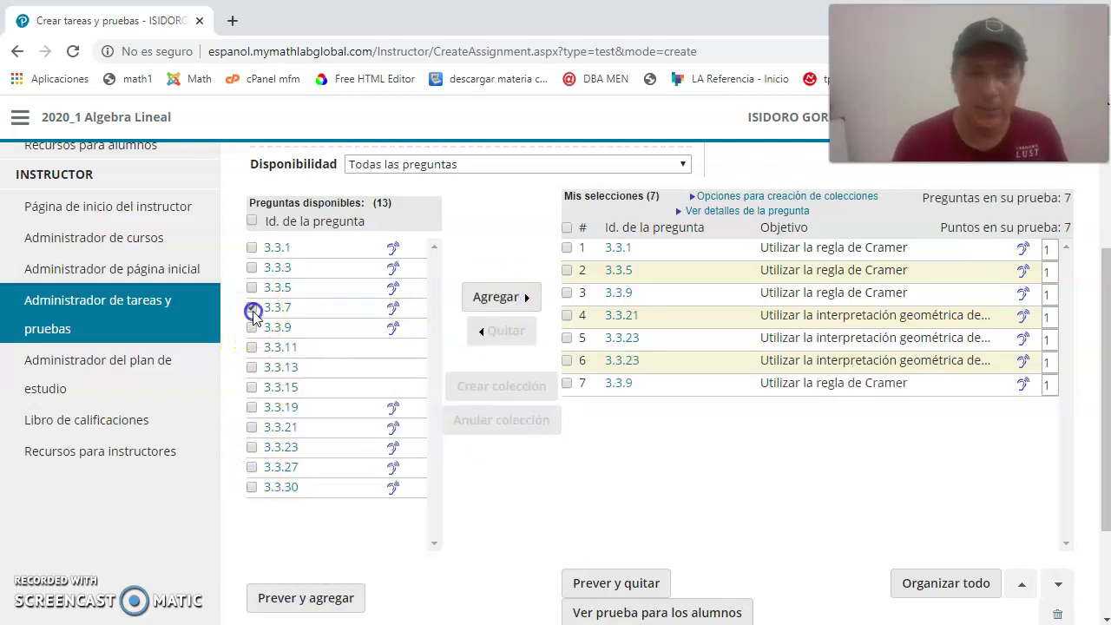
click(475, 298)
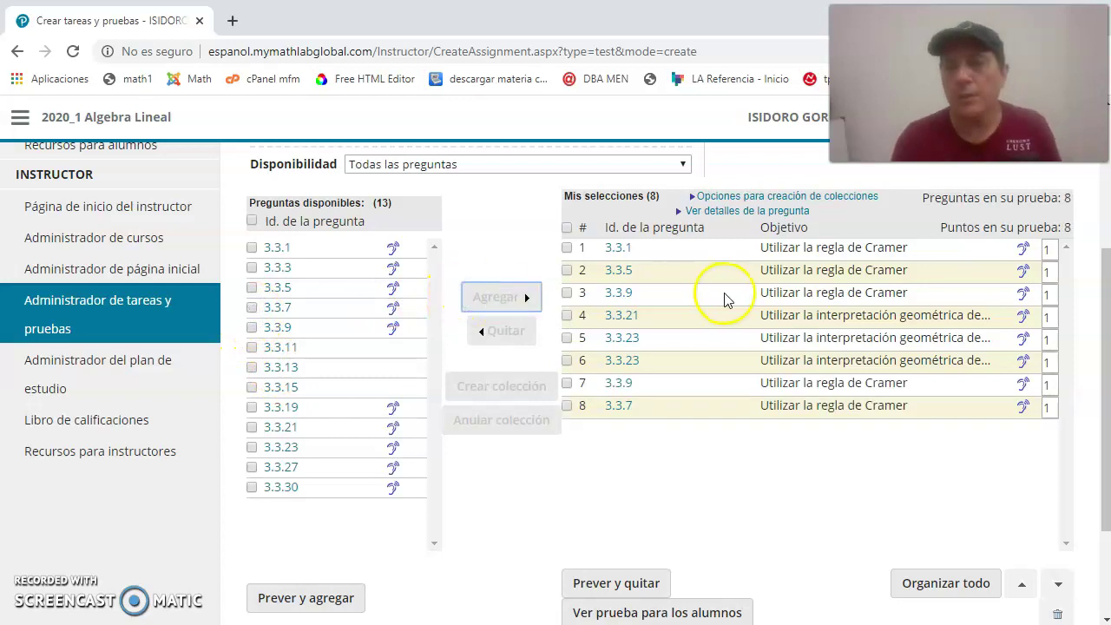
- Set the points of test questions 3.3.1 and 3.3.21 to 2 each, and proceed to the settings stage
mouse_move(619, 258)
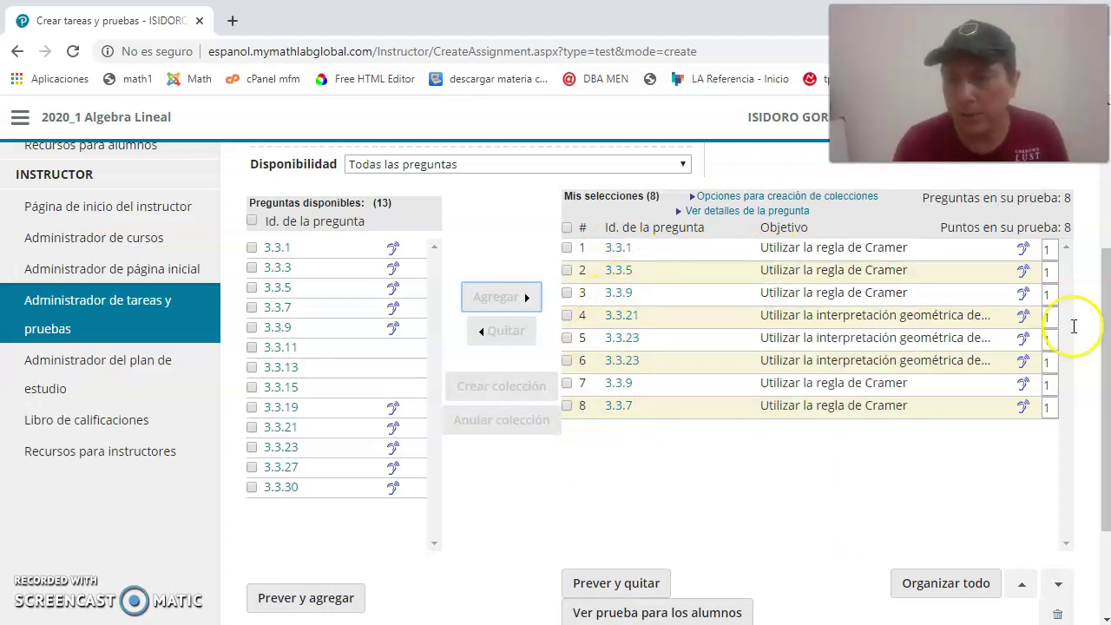
click(1049, 249)
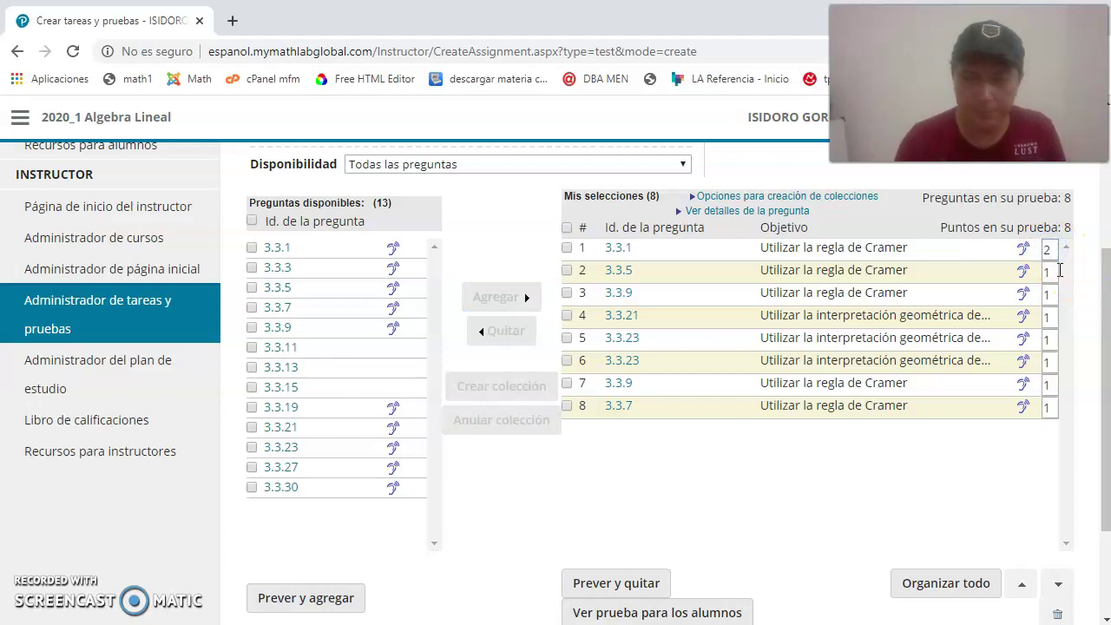
click(1051, 314)
click(1058, 363)
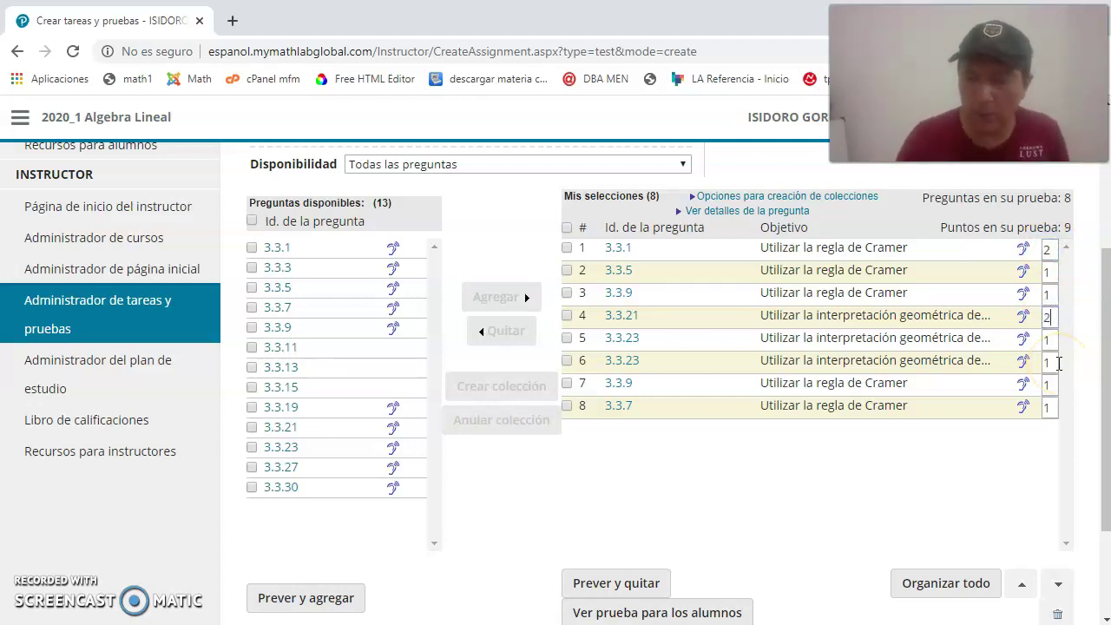
click(1048, 407)
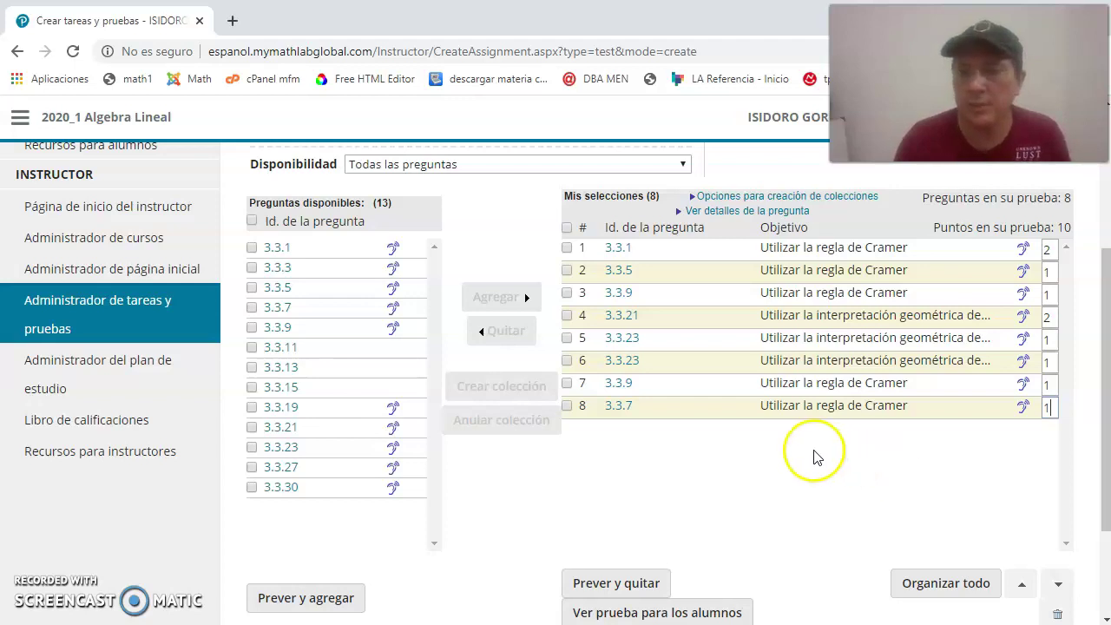
scroll(803, 473, down, 1)
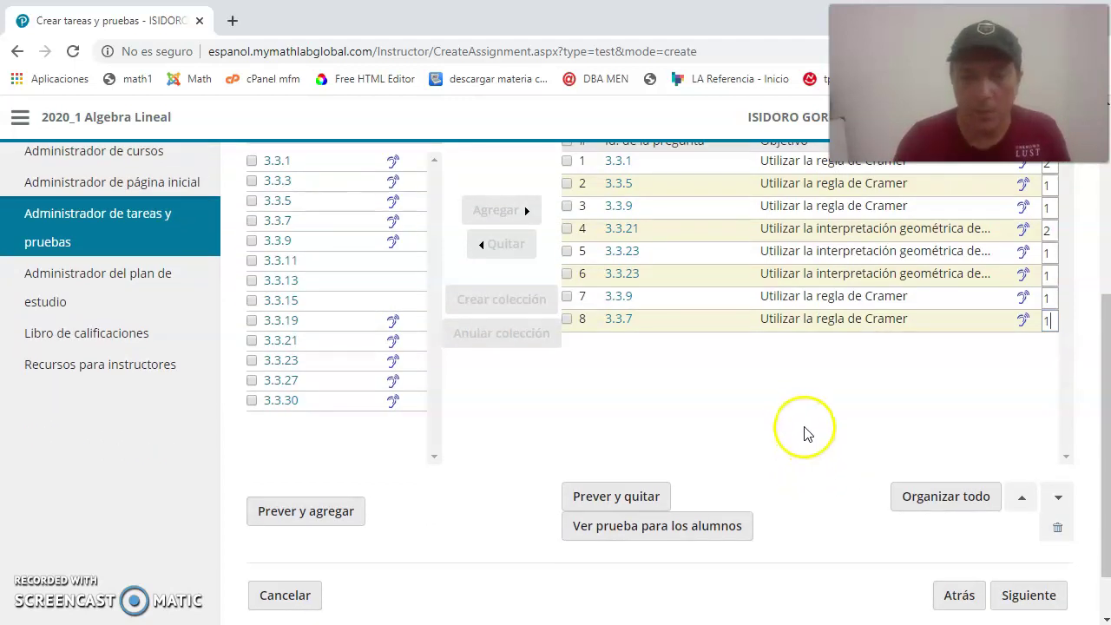
scroll(804, 434, down, 1)
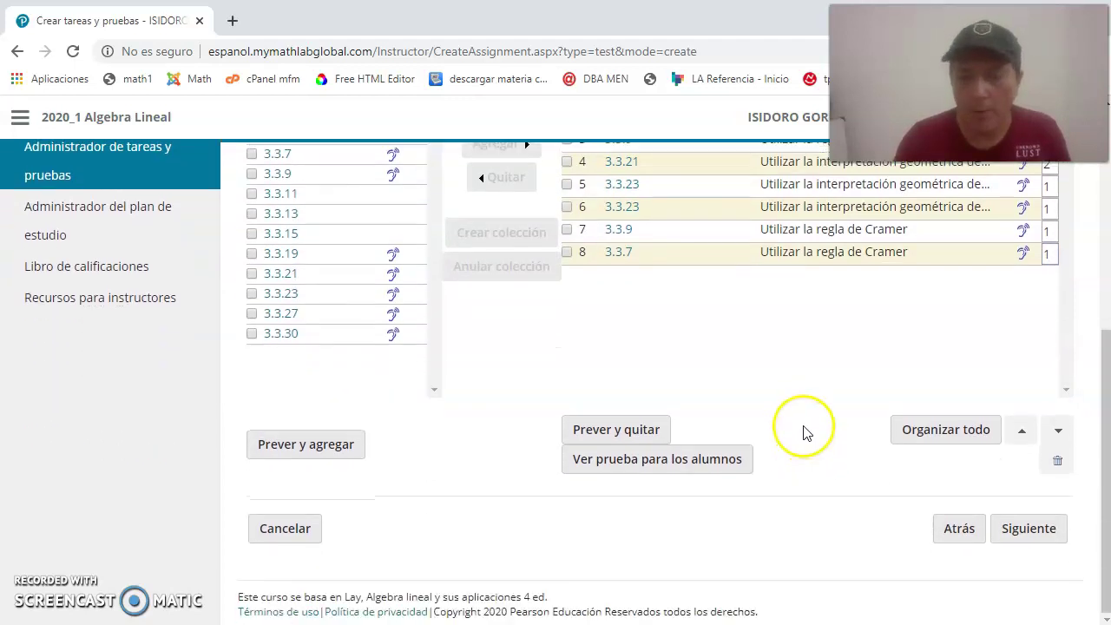
click(1017, 533)
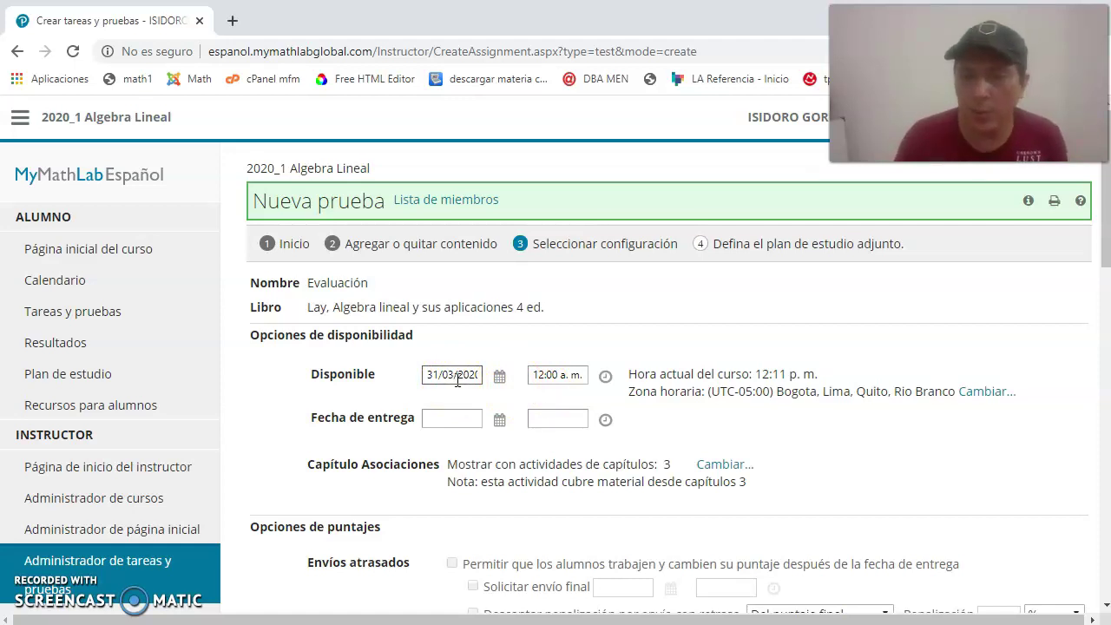
- Set the test's available date to 02/04/2020 and its due date (Fecha de entrega) to 10/04/2020
click(499, 376)
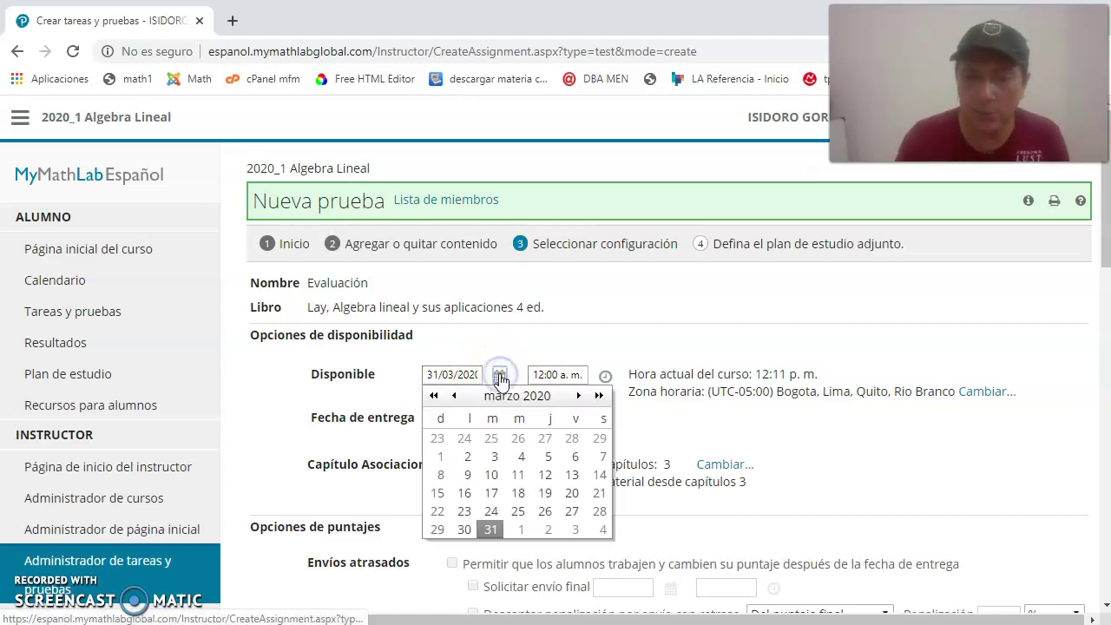
click(547, 530)
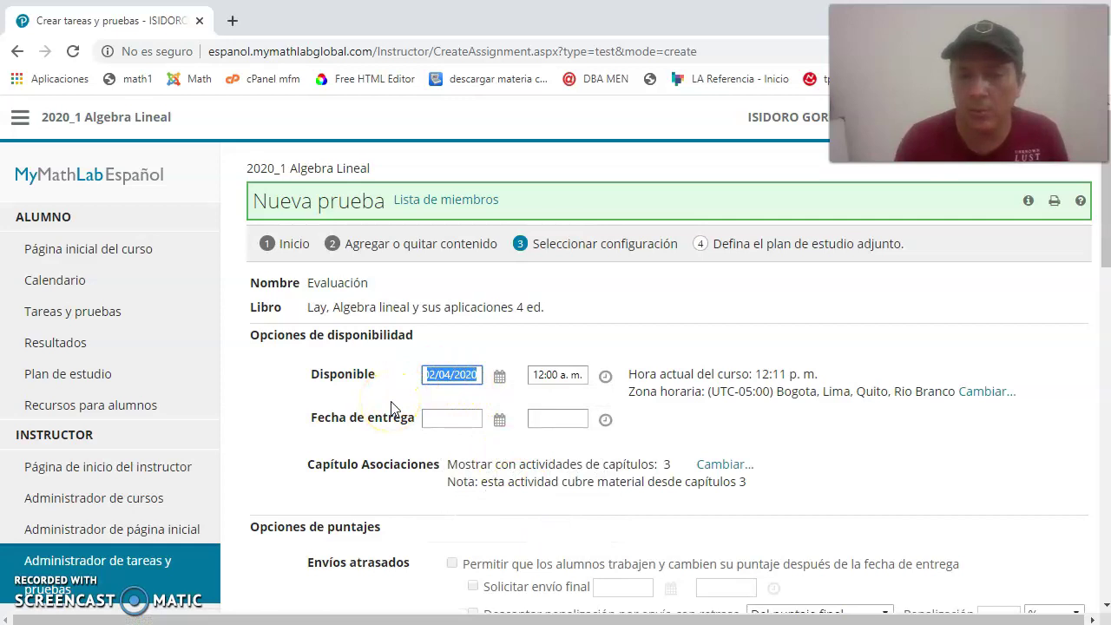
click(458, 421)
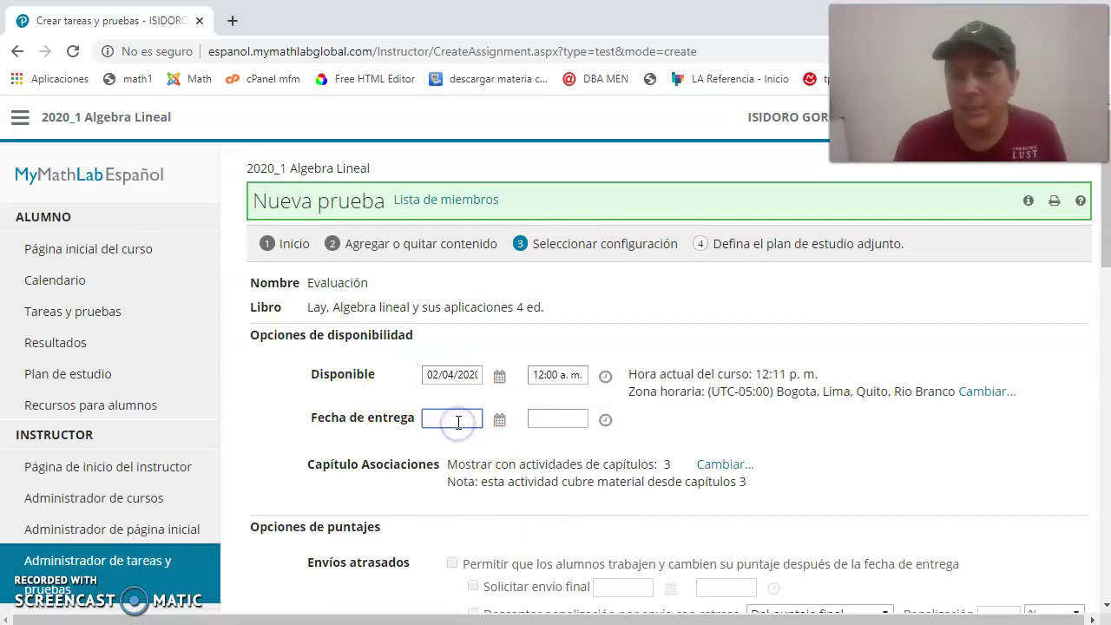
click(499, 419)
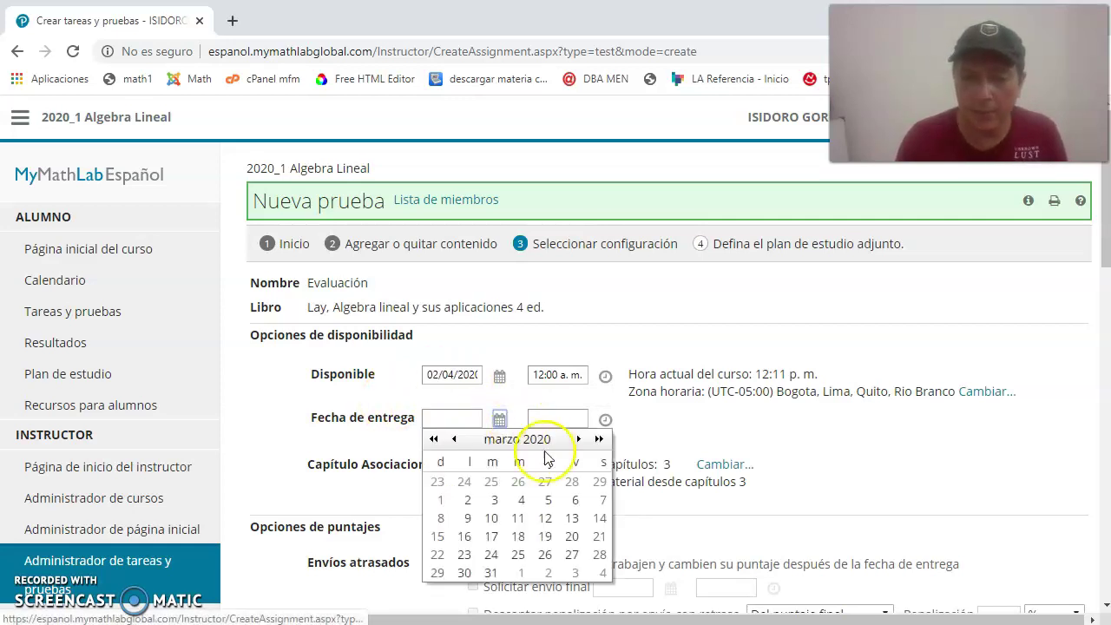
scroll(545, 530, down, 1)
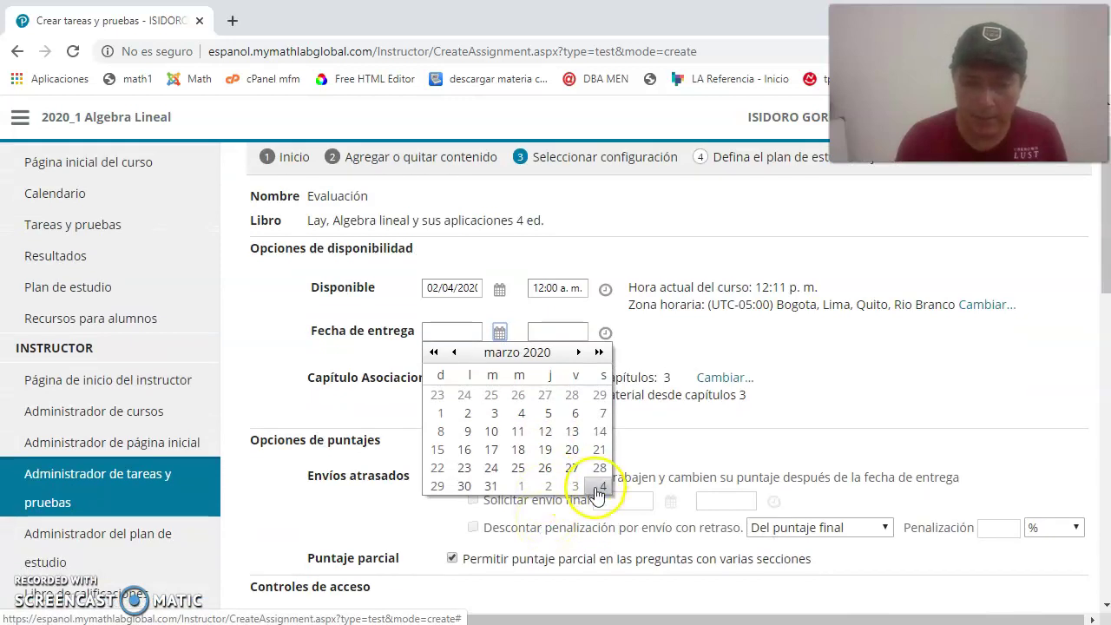
click(579, 351)
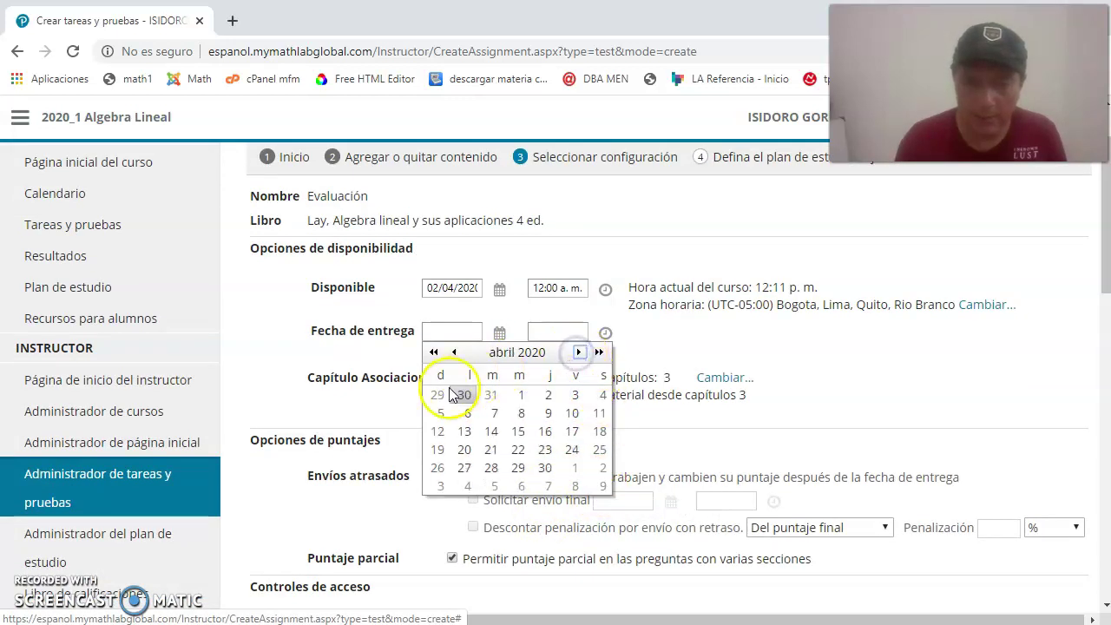
click(573, 414)
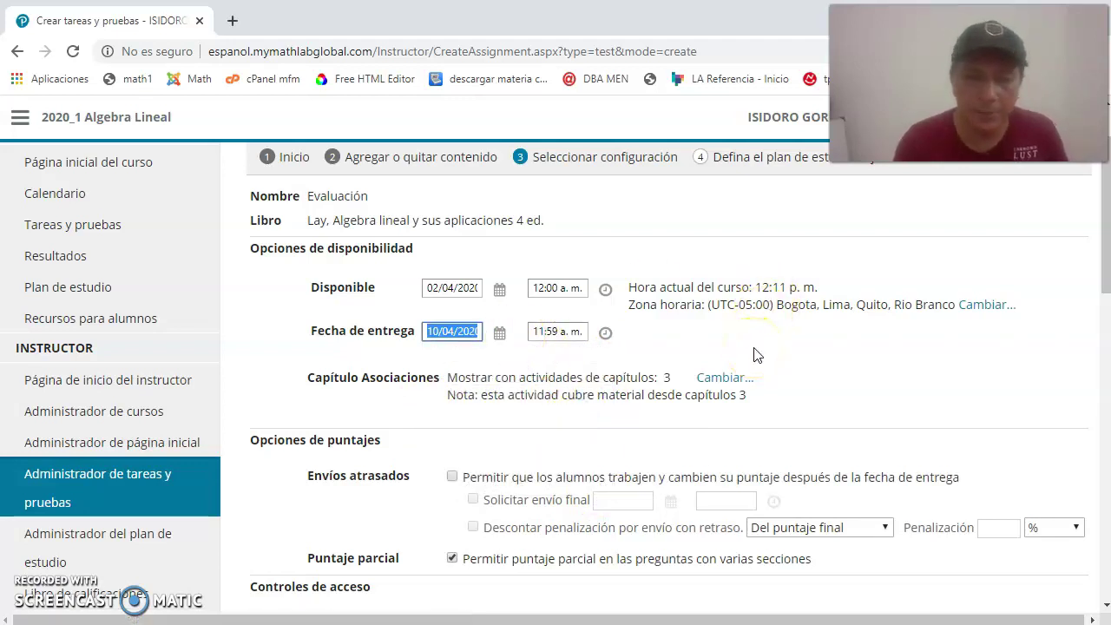
- Limit the number of attempts for the test to 1 in the access controls
scroll(753, 354, down, 2)
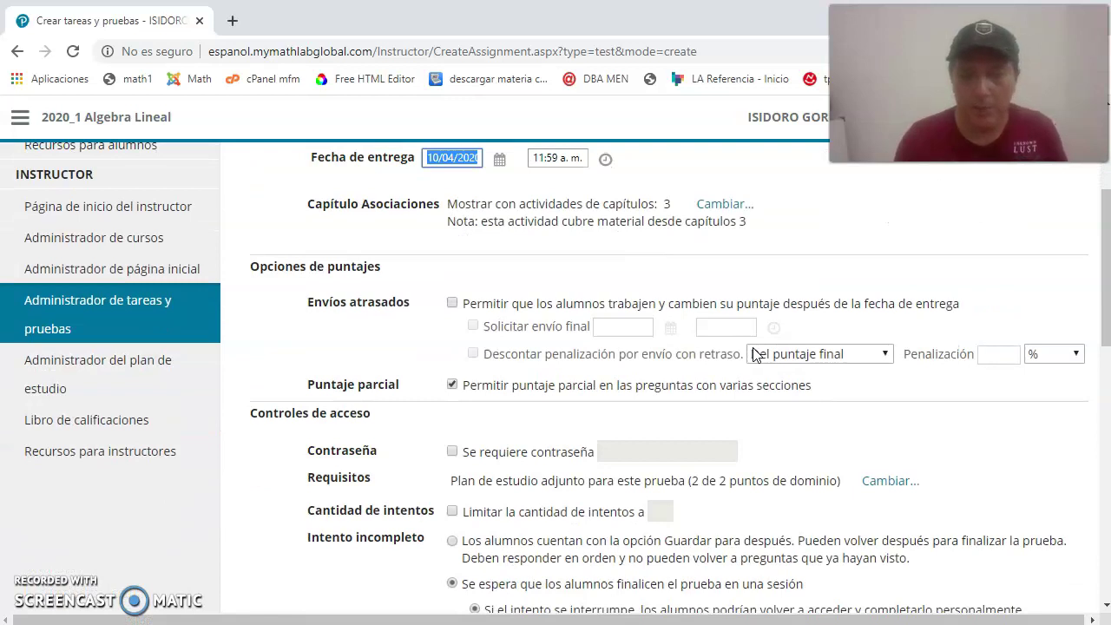
scroll(486, 364, down, 1)
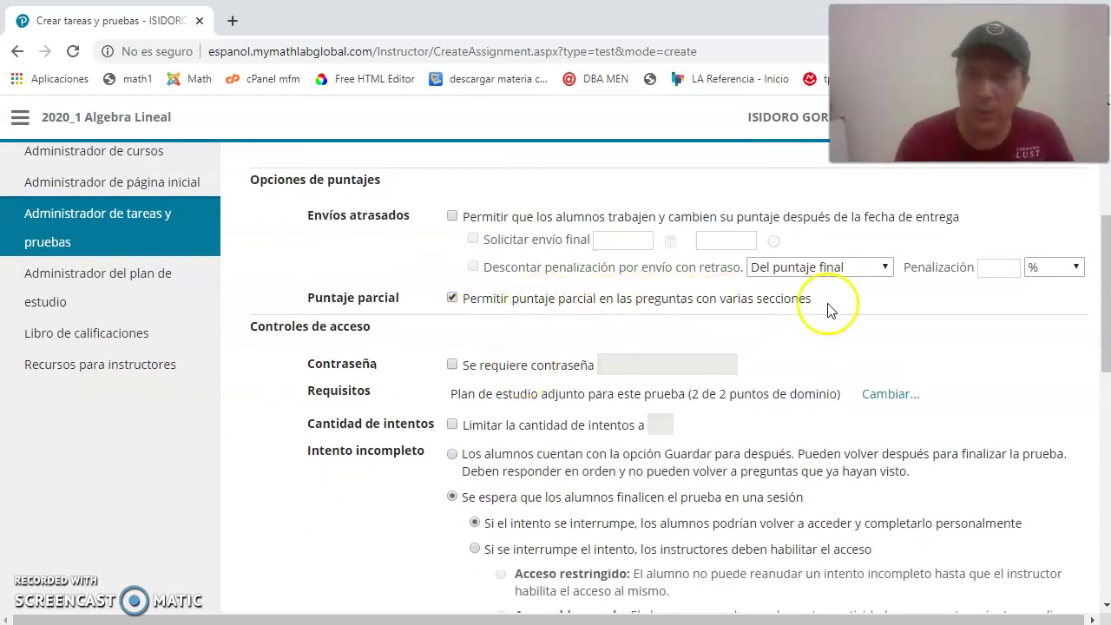
scroll(422, 314, down, 1)
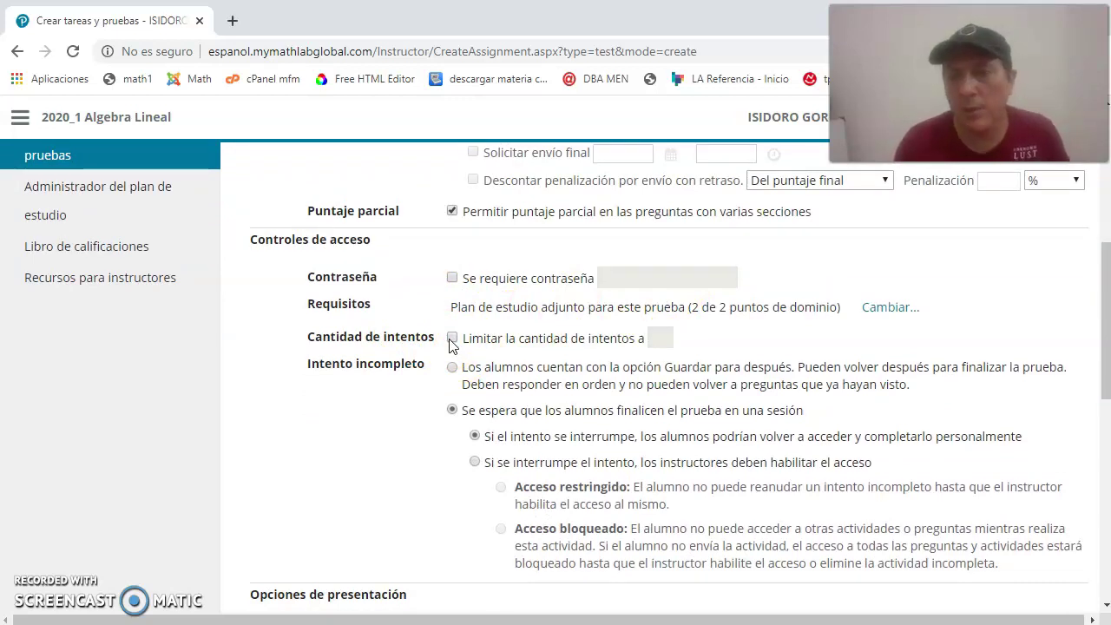
click(452, 339)
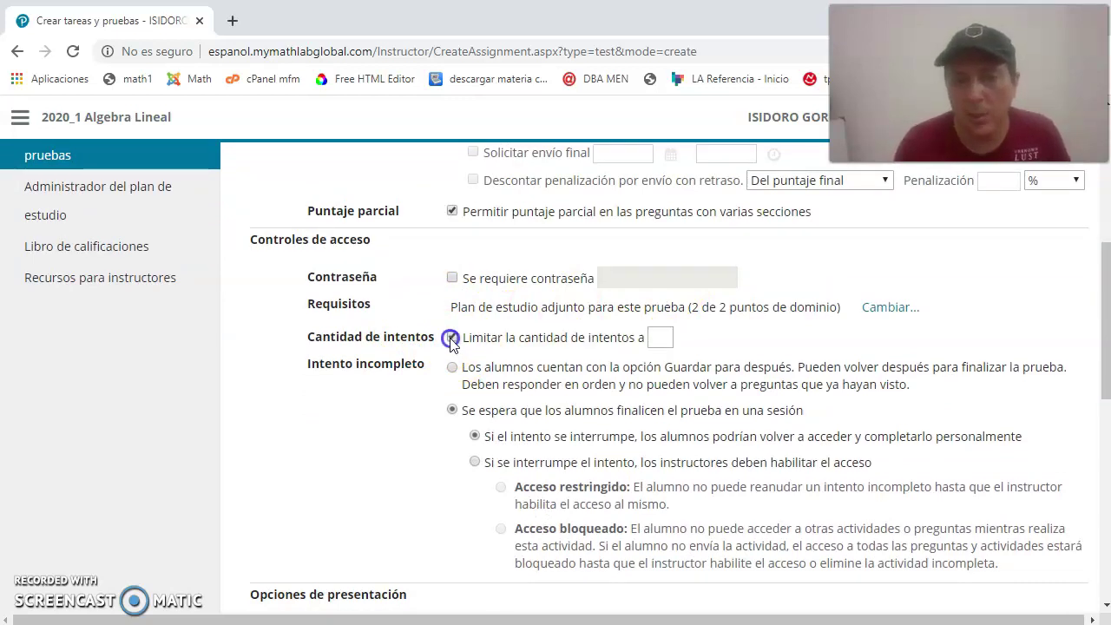
click(661, 338)
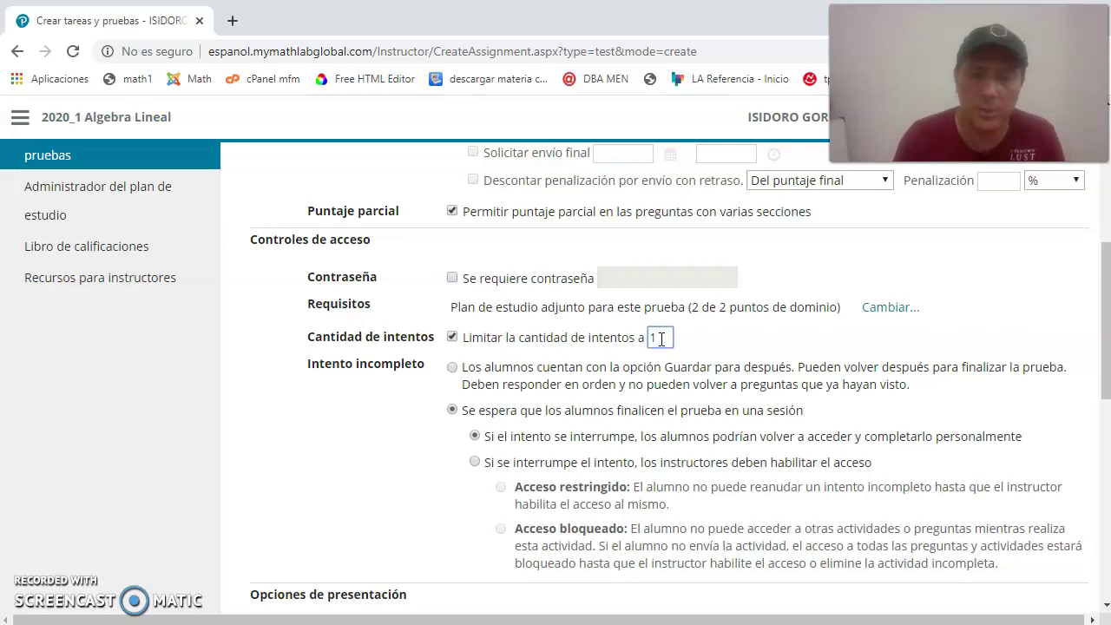
- Examine the incomplete-attempt option that lets students re-enter and finish an interrupted attempt on their own
scroll(661, 339, down, 2)
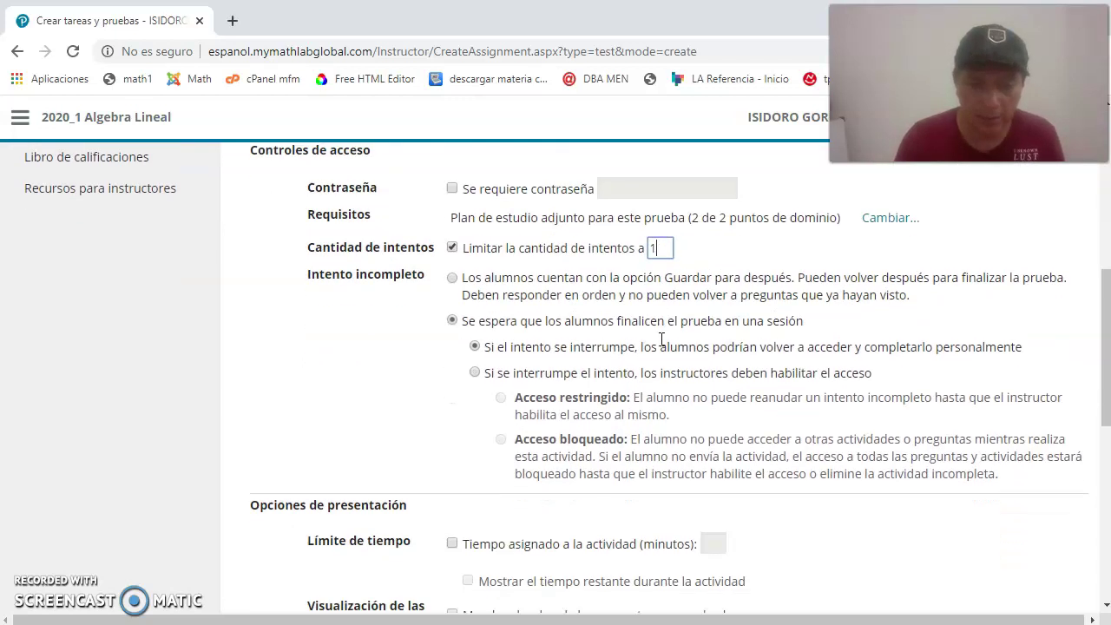
scroll(546, 347, up, 1)
click(488, 348)
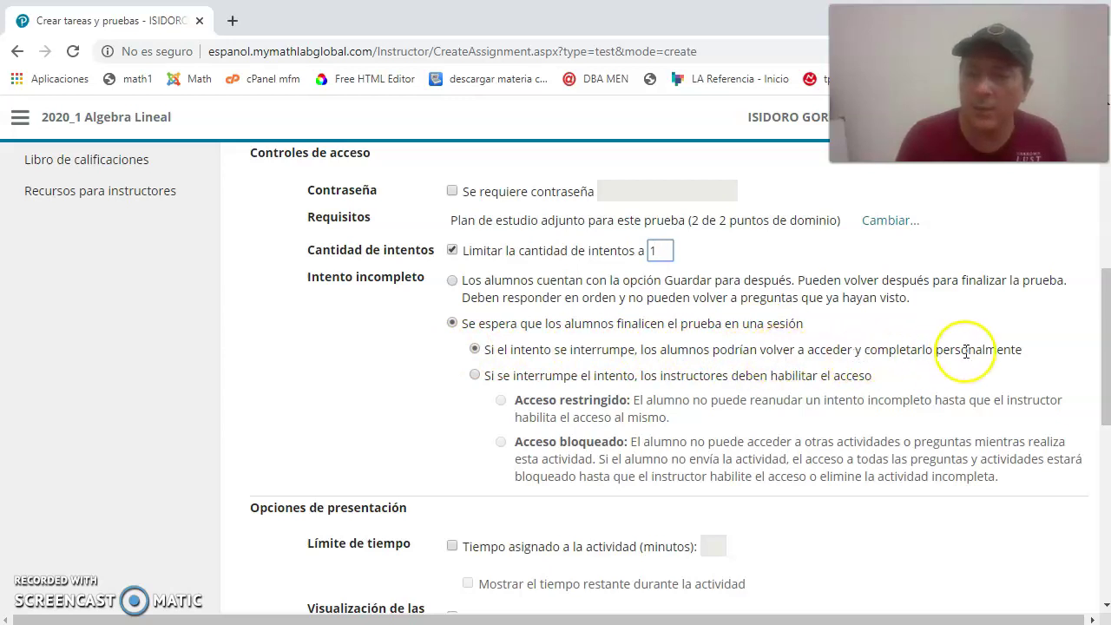
drag(1026, 350, 483, 357)
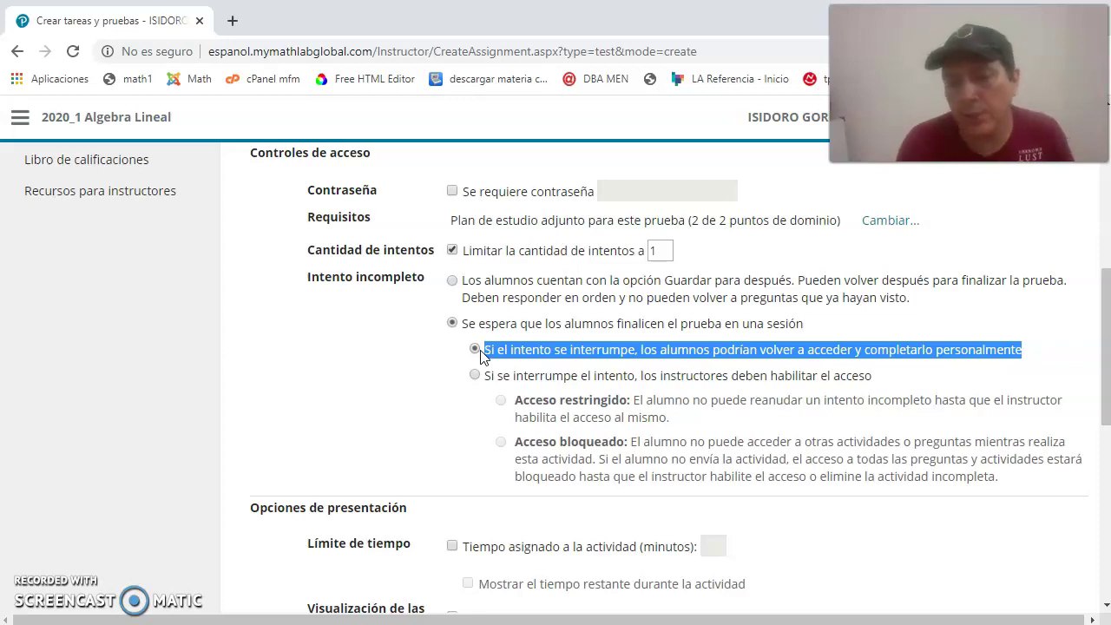
click(518, 353)
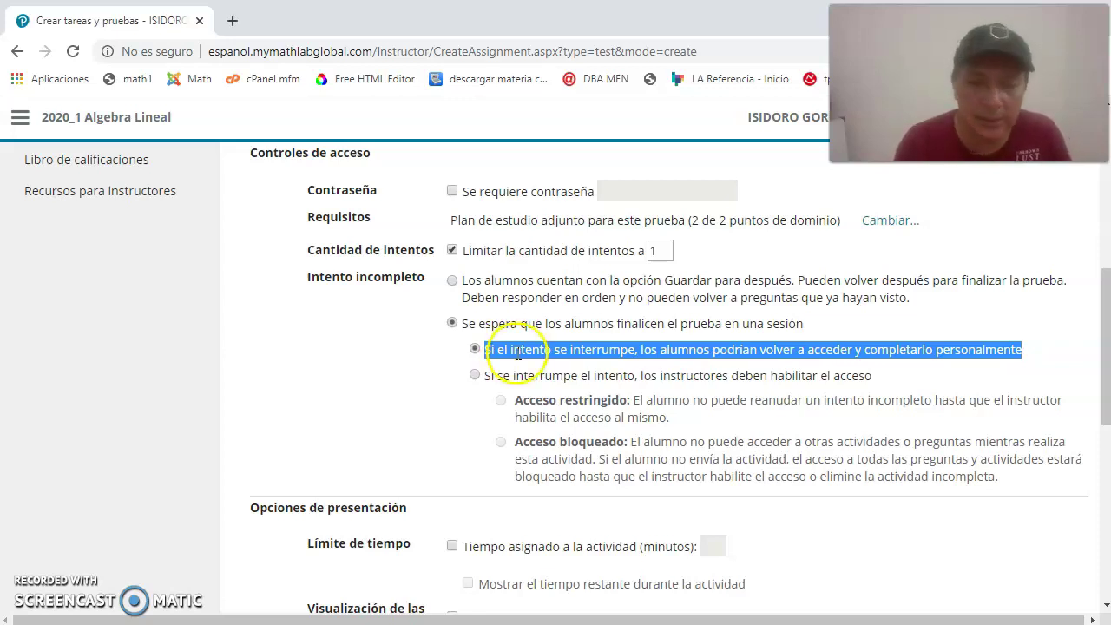
scroll(517, 353, down, 1)
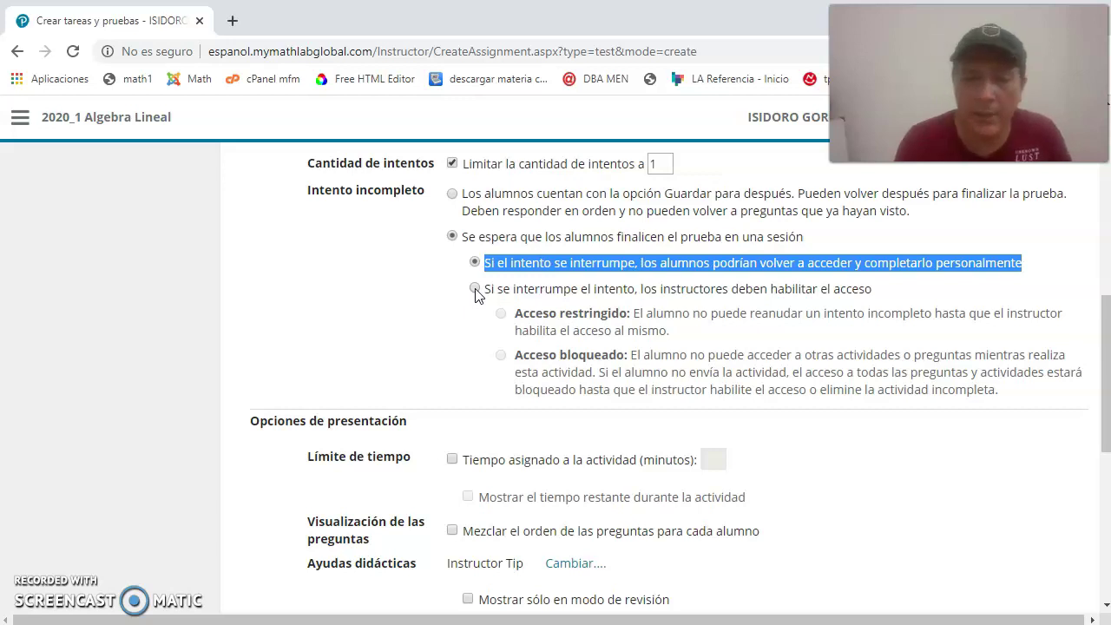
scroll(475, 295, down, 2)
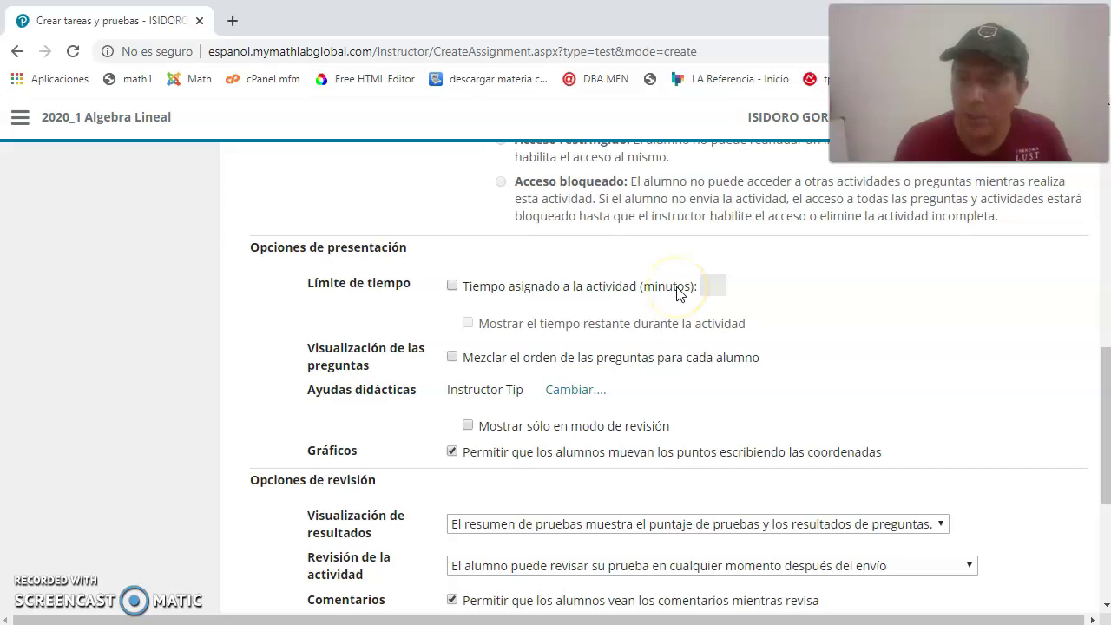
click(451, 285)
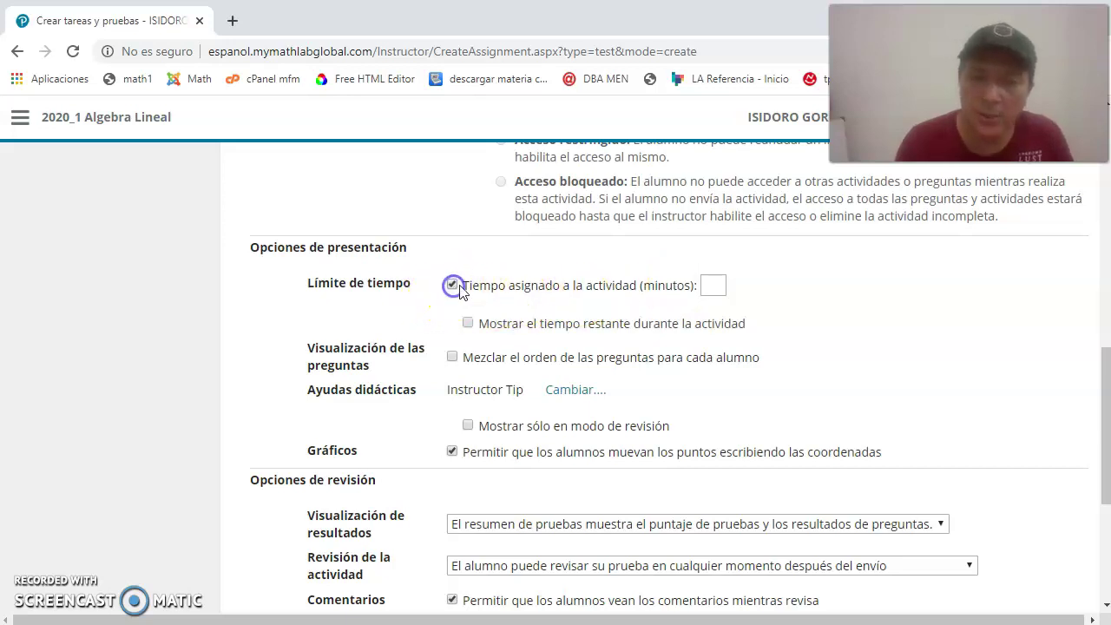
click(715, 283)
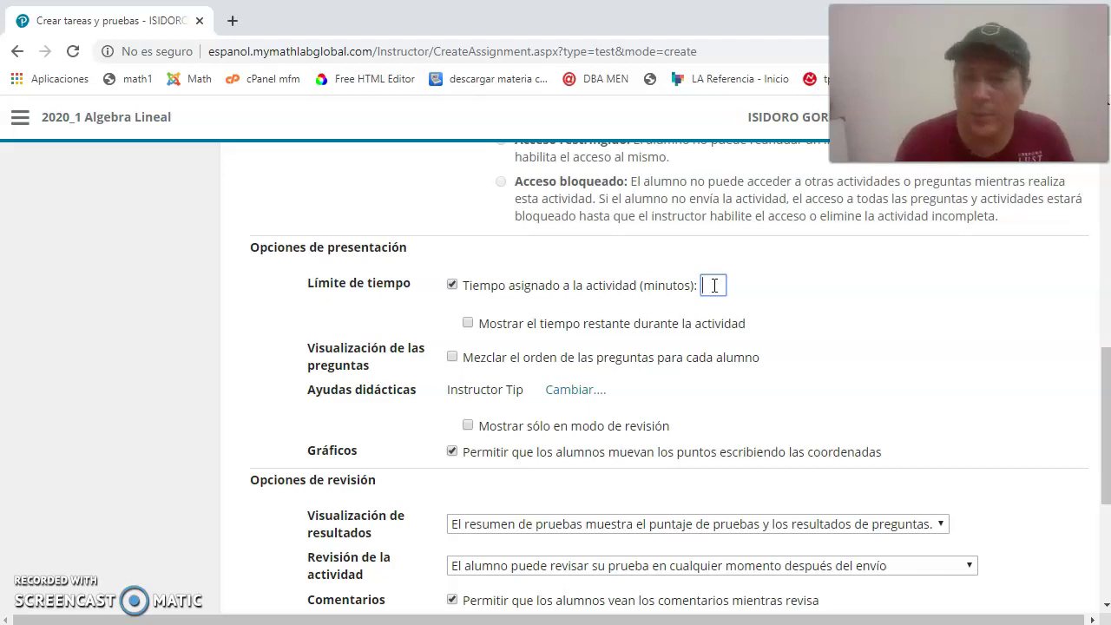
click(452, 290)
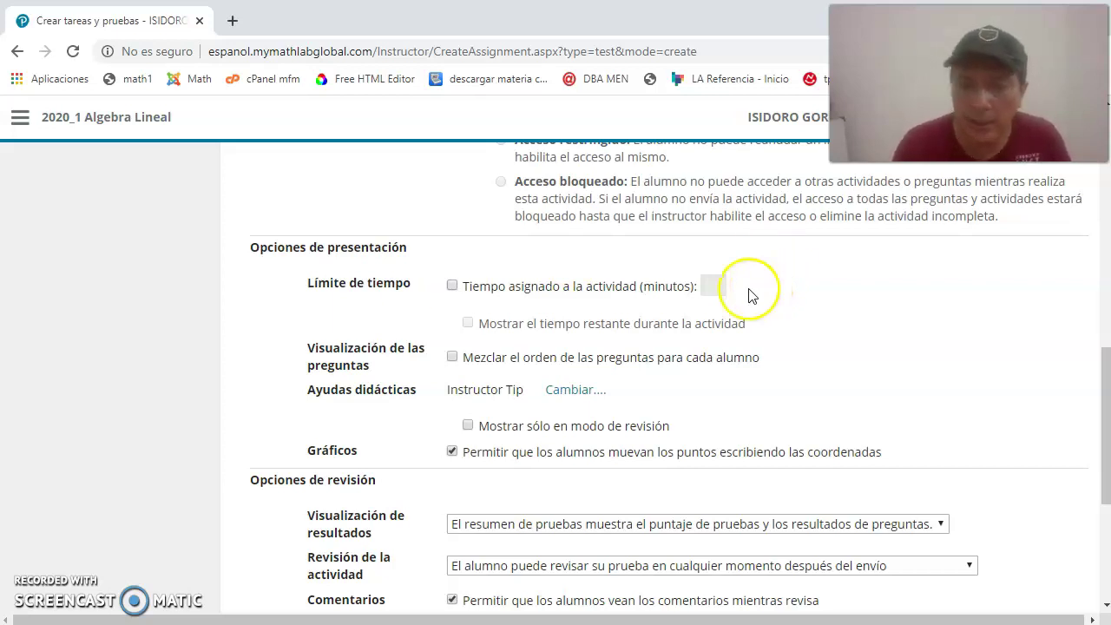
click(453, 288)
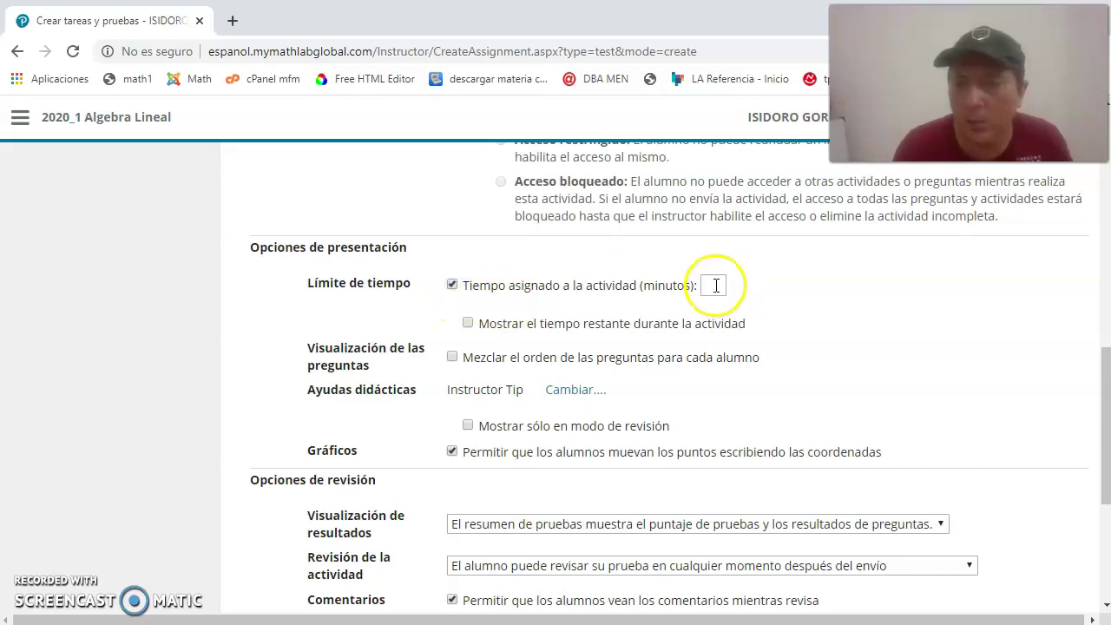
click(452, 286)
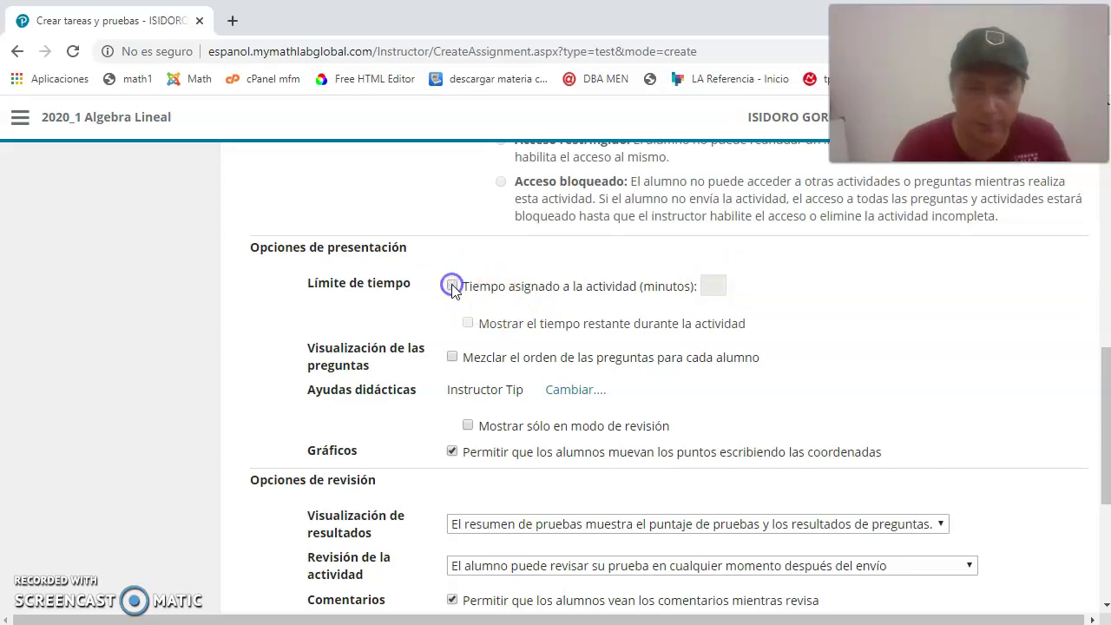
- Enable shuffling the order of the test questions for each student in the presentation options
scroll(781, 295, down, 1)
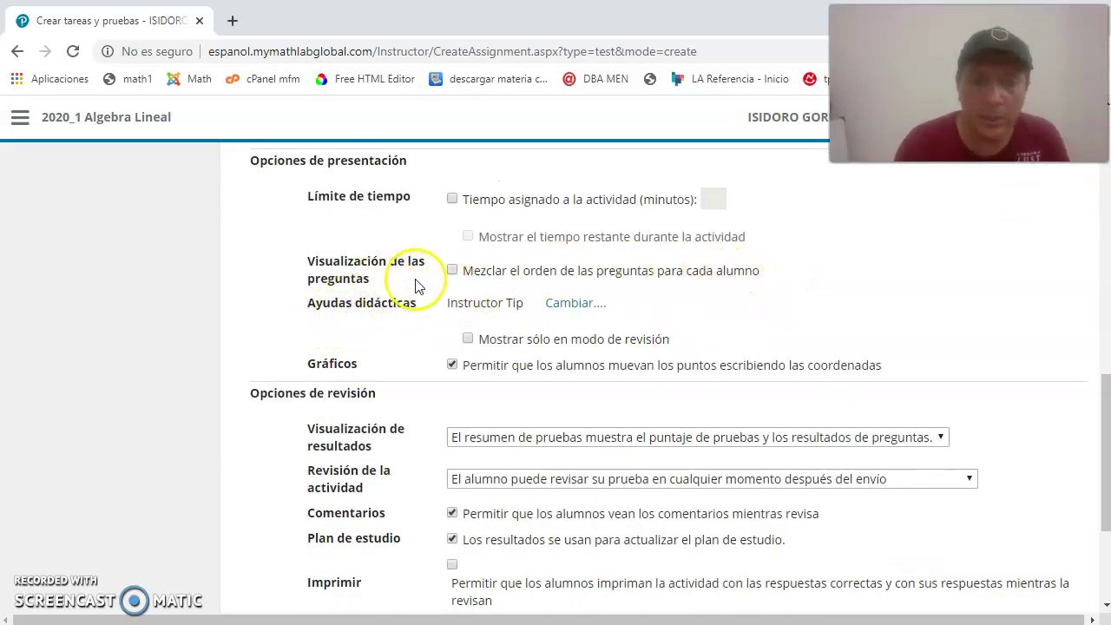
click(452, 270)
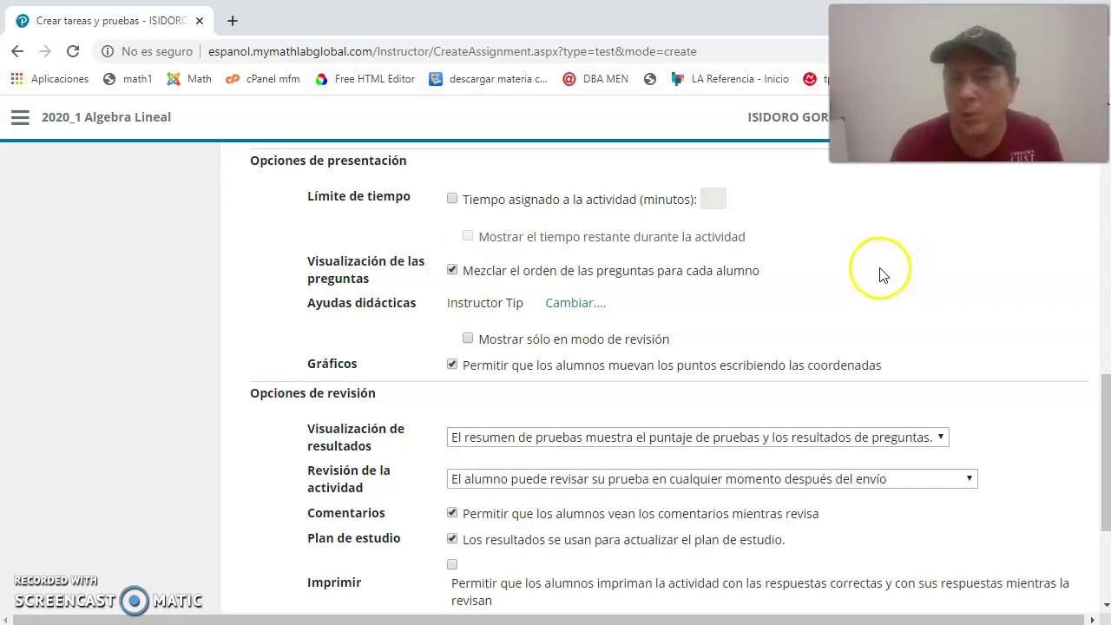
scroll(879, 274, down, 2)
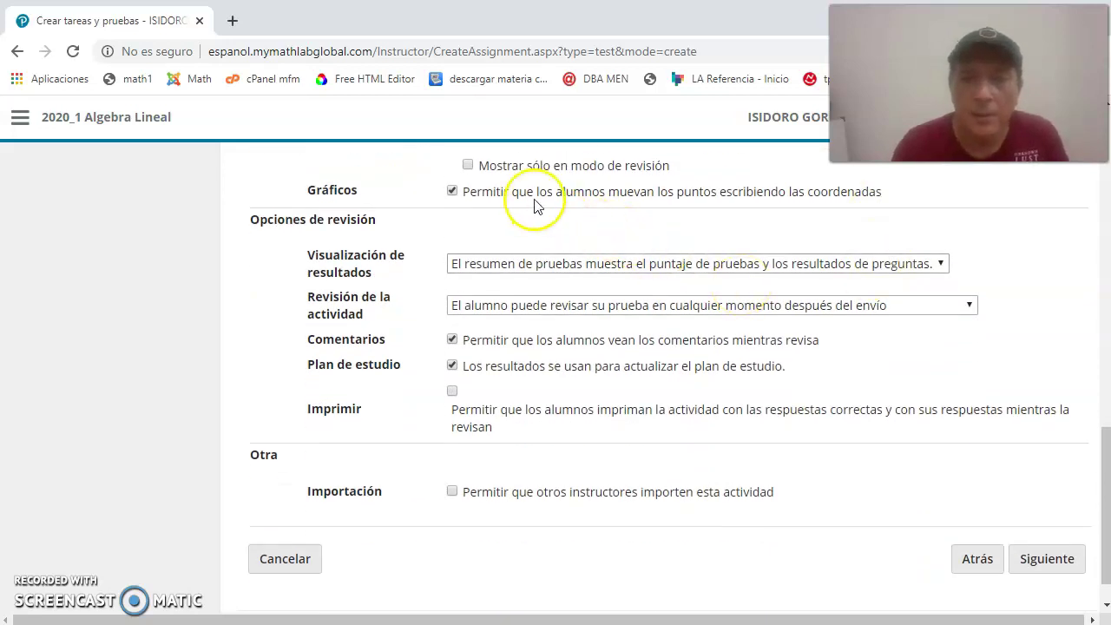
scroll(535, 211, up, 1)
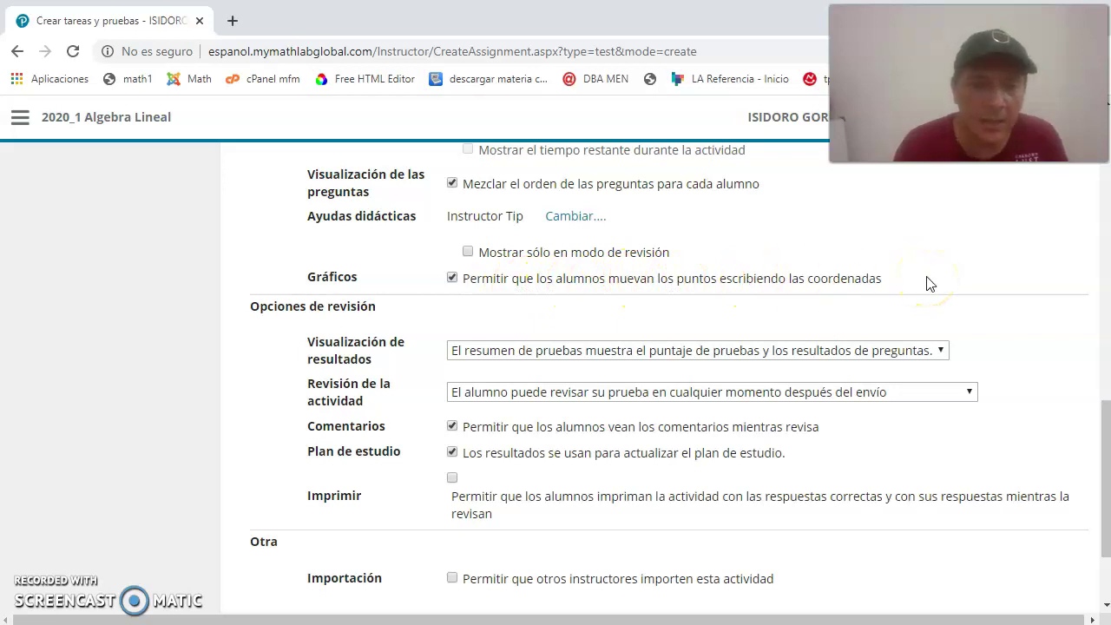
- Set the results display to Ocultar el puntaje y los resultados de las preguntas, and proceed to the study plan stage
scroll(927, 283, down, 1)
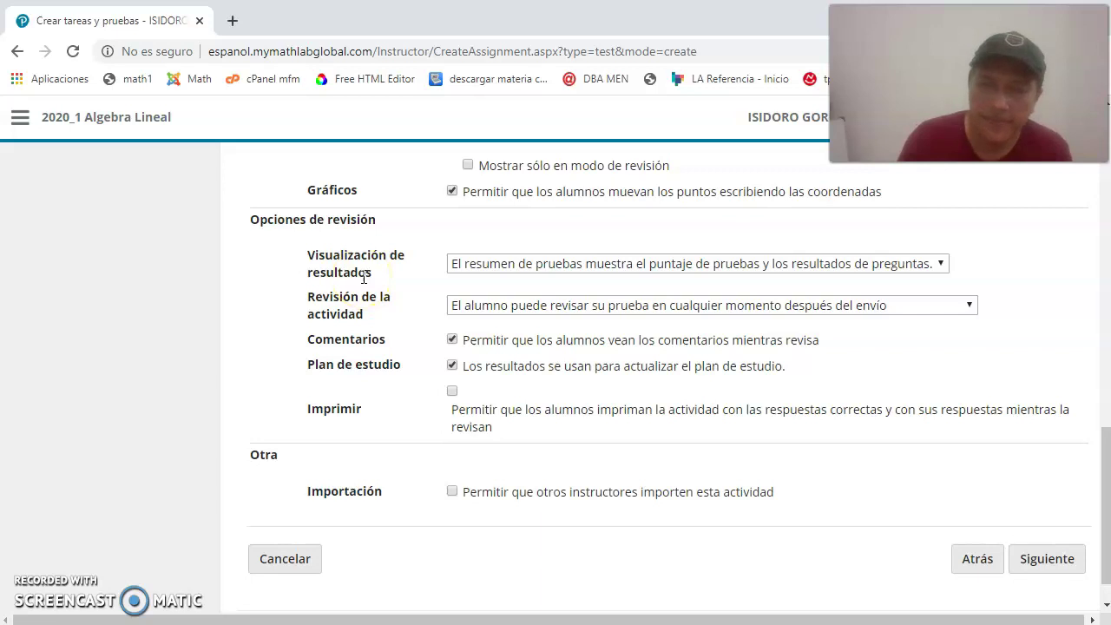
click(881, 263)
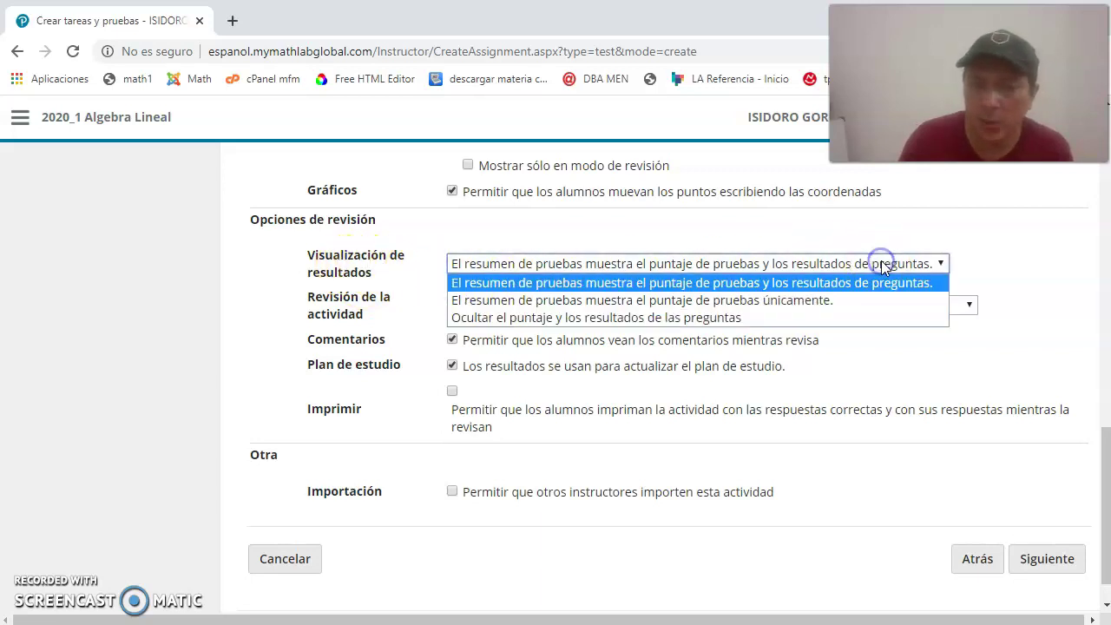
click(489, 319)
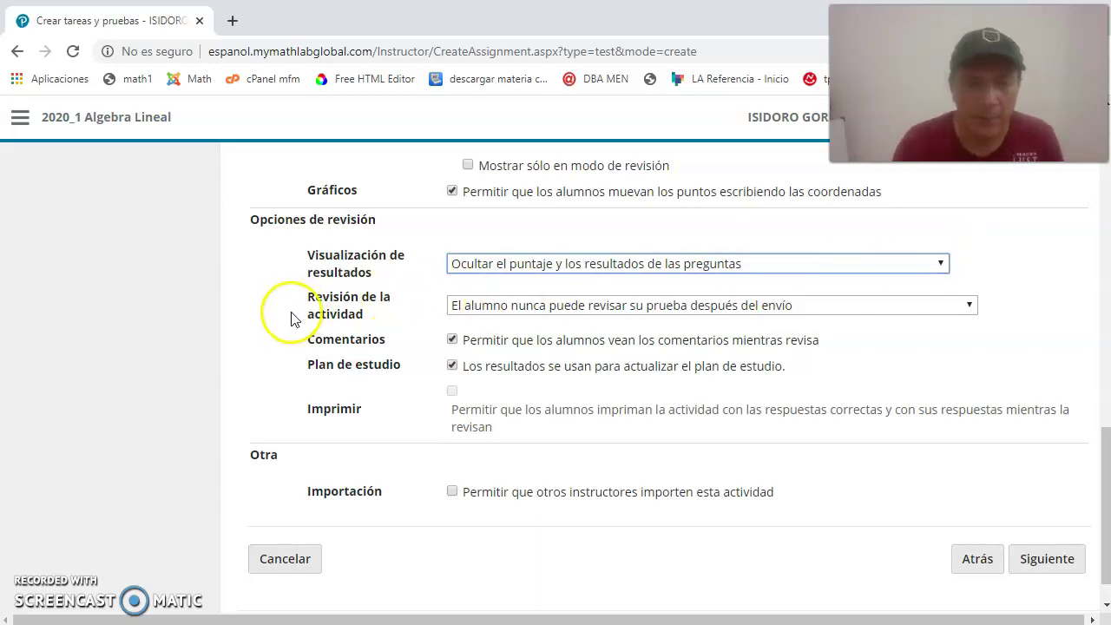
click(682, 307)
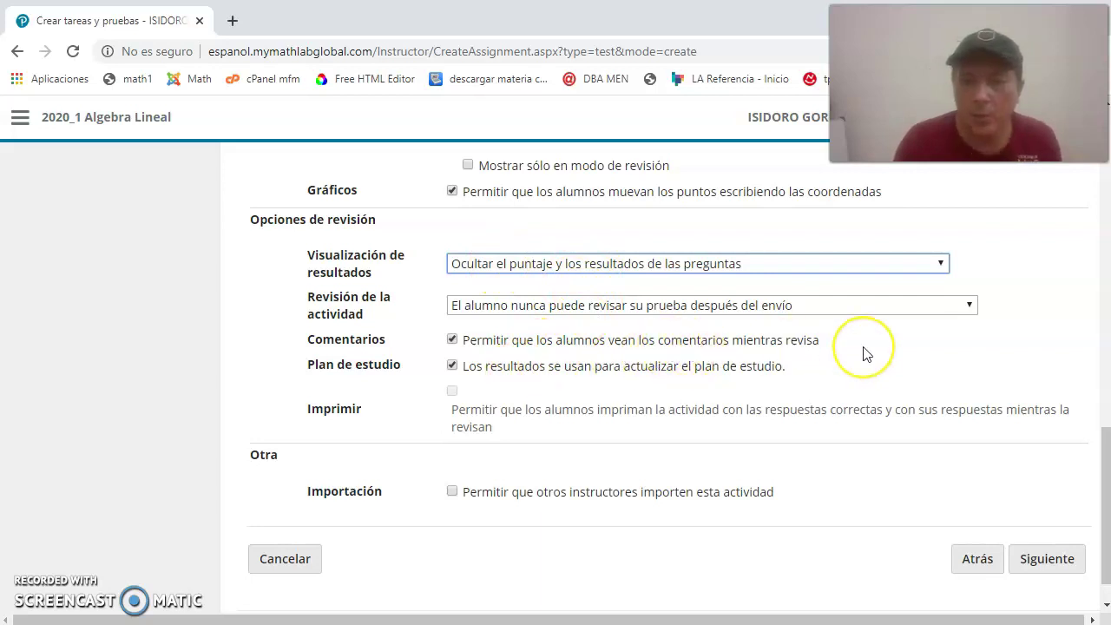
scroll(864, 354, down, 1)
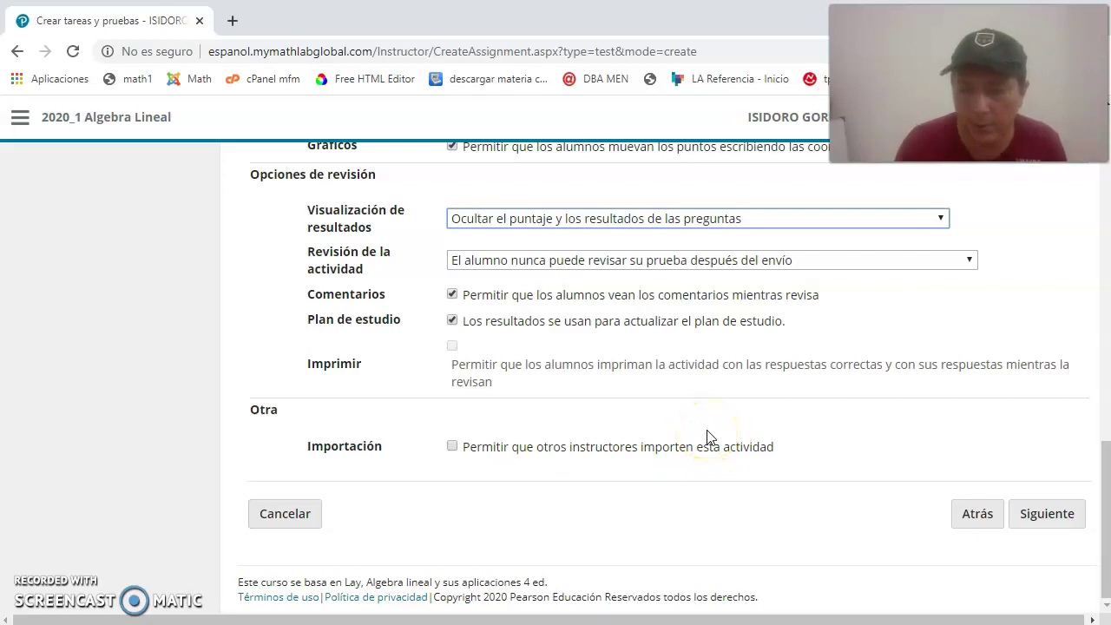
click(1041, 518)
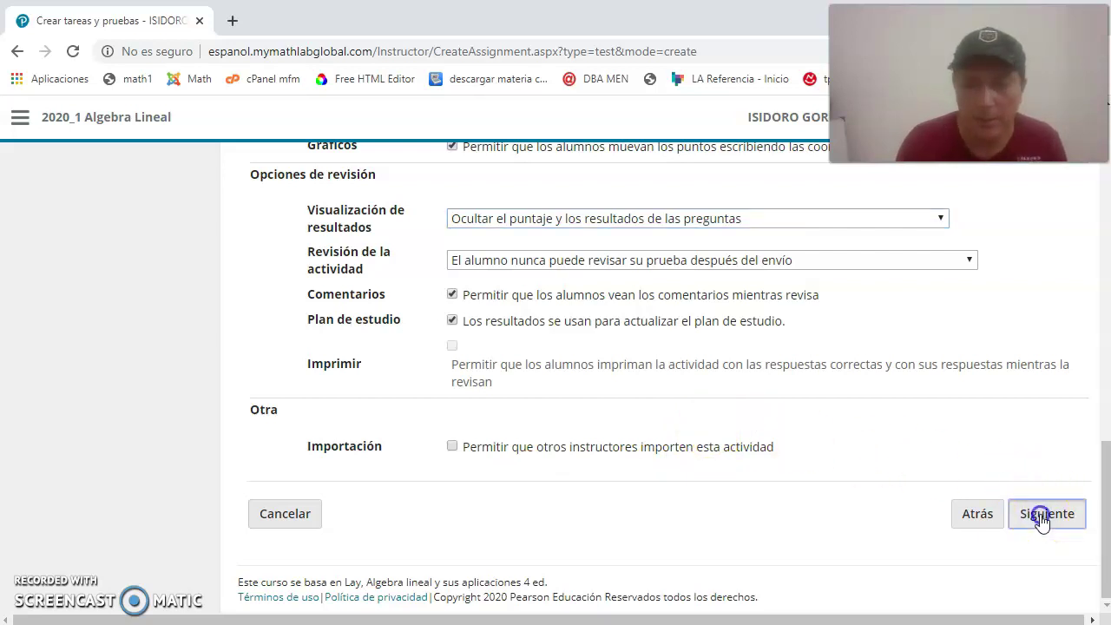
scroll(612, 361, down, 2)
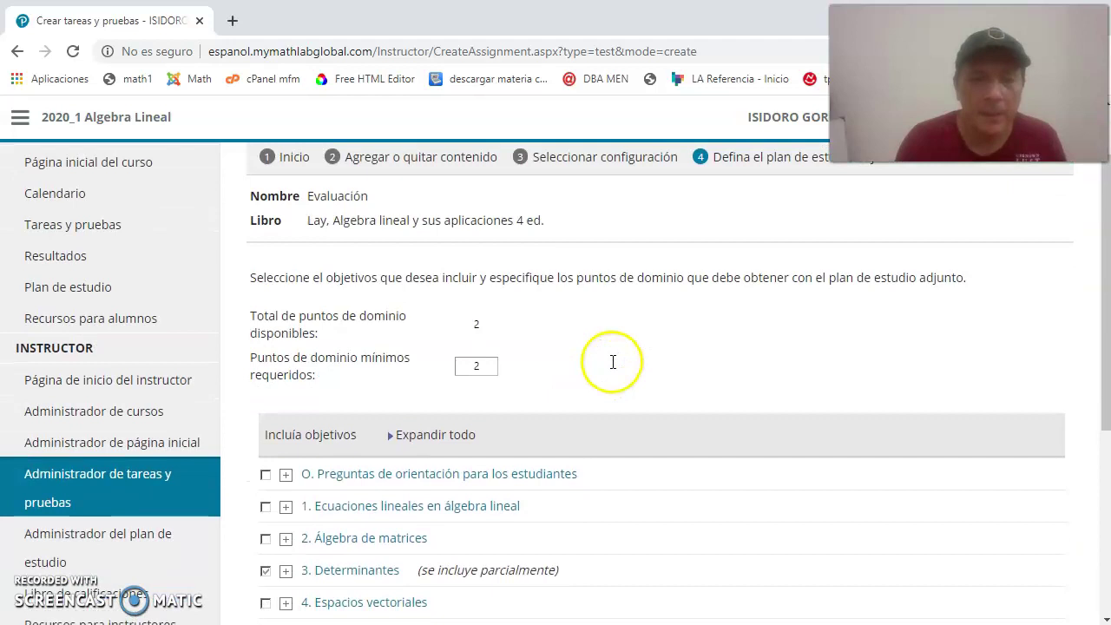
scroll(611, 362, down, 2)
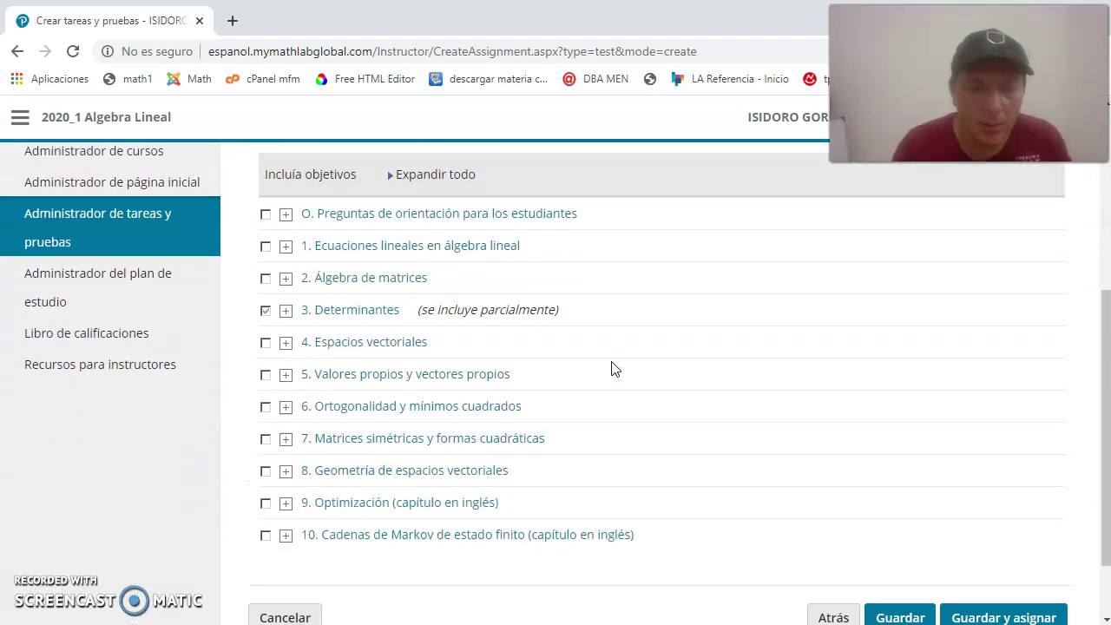
scroll(611, 369, down, 1)
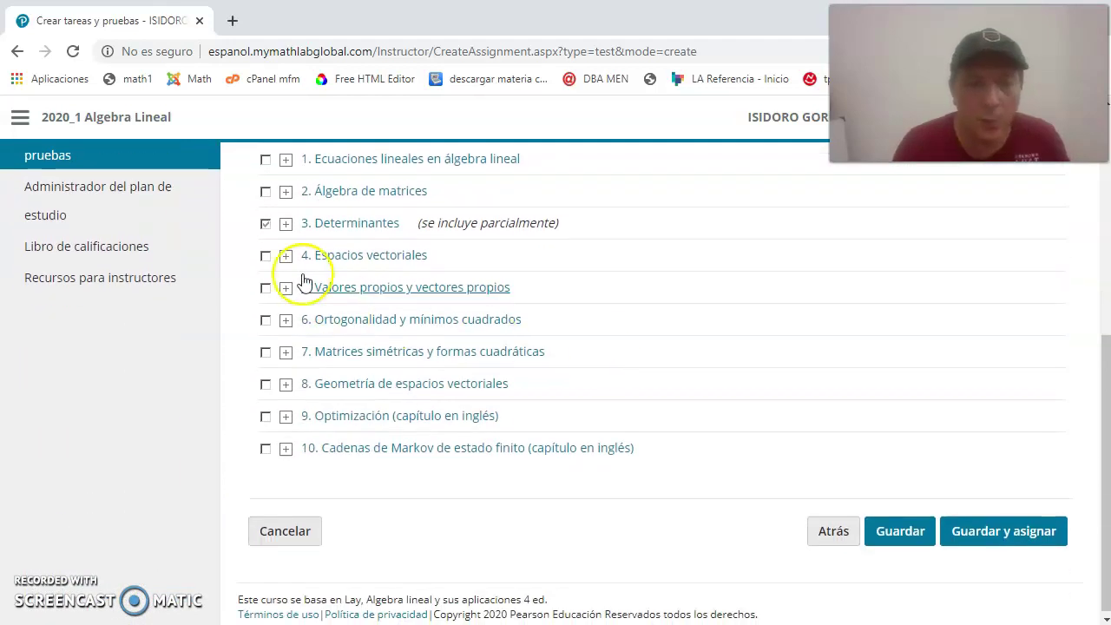
click(265, 225)
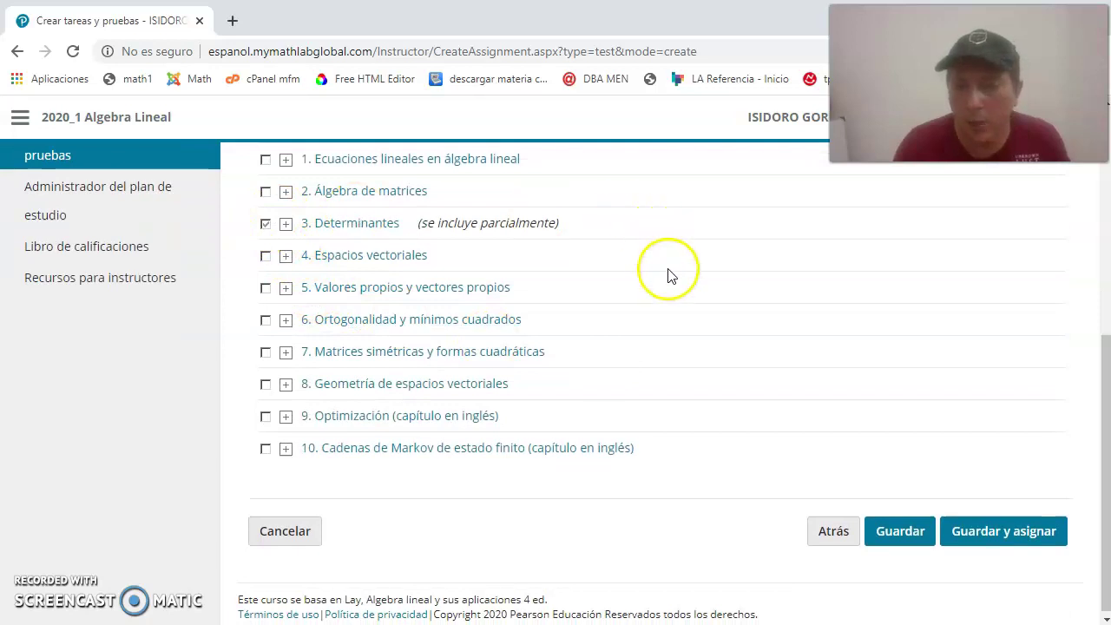
scroll(657, 268, up, 1)
click(267, 346)
click(265, 343)
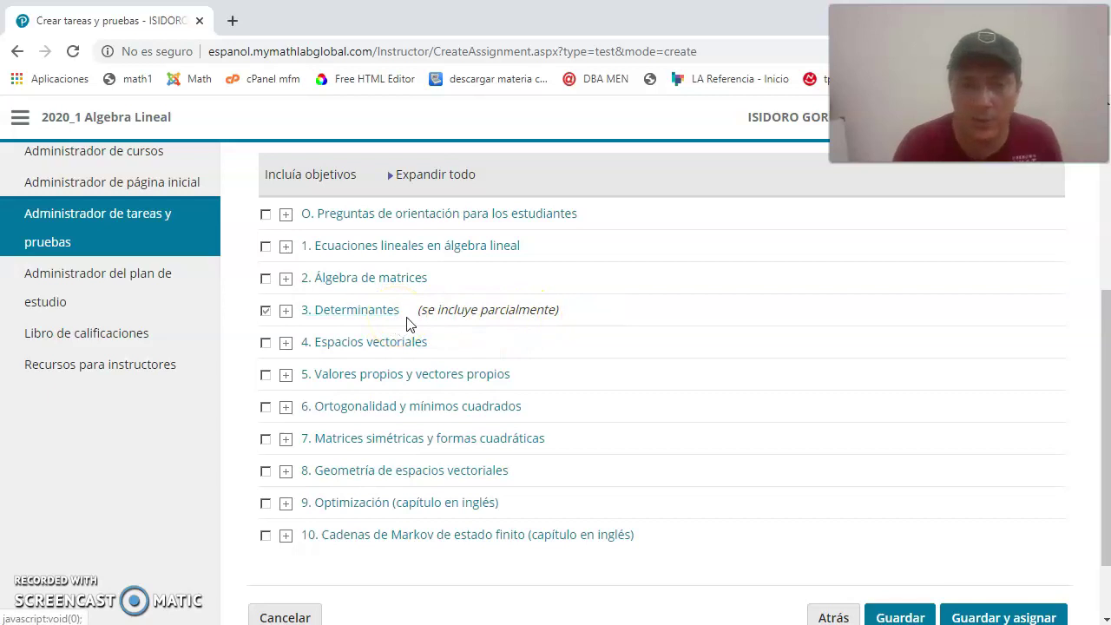
- Include Sección 3.2: Propiedades de los determinantes from chapter 3 among the attached study plan's objectives
click(287, 311)
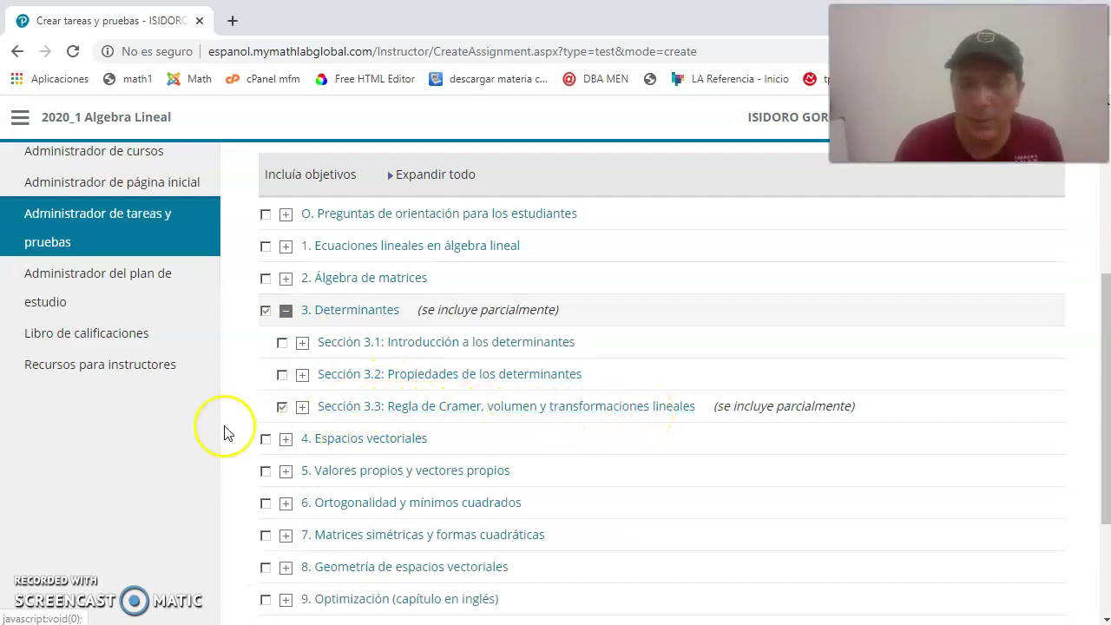
click(281, 374)
scroll(746, 502, down, 1)
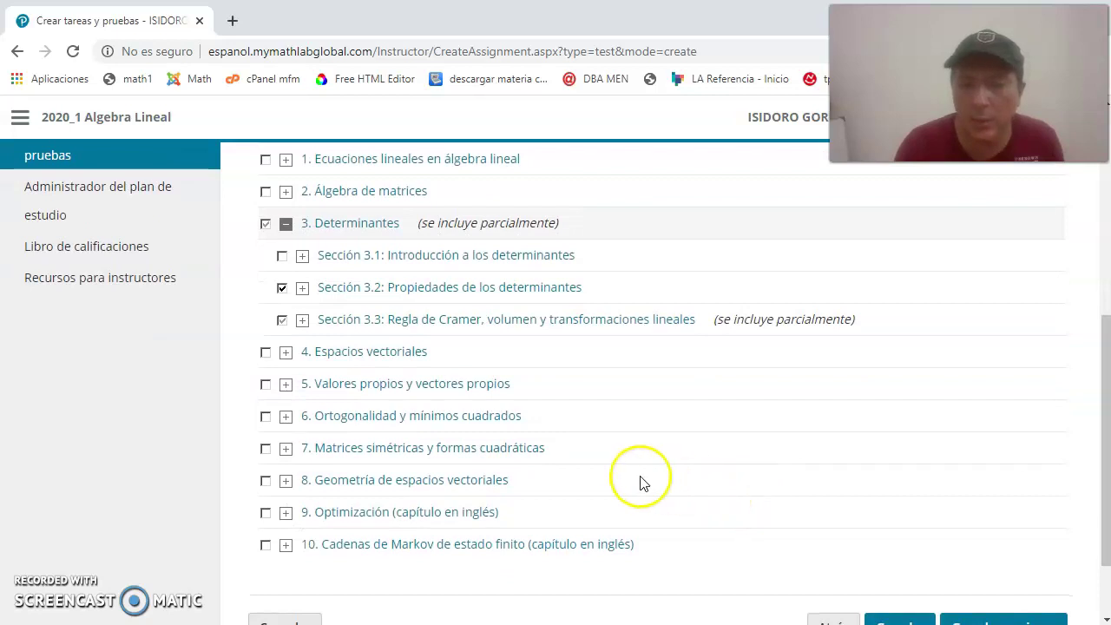
- Save and assign the test, accepting that the action applies to all group members
scroll(642, 408, down, 1)
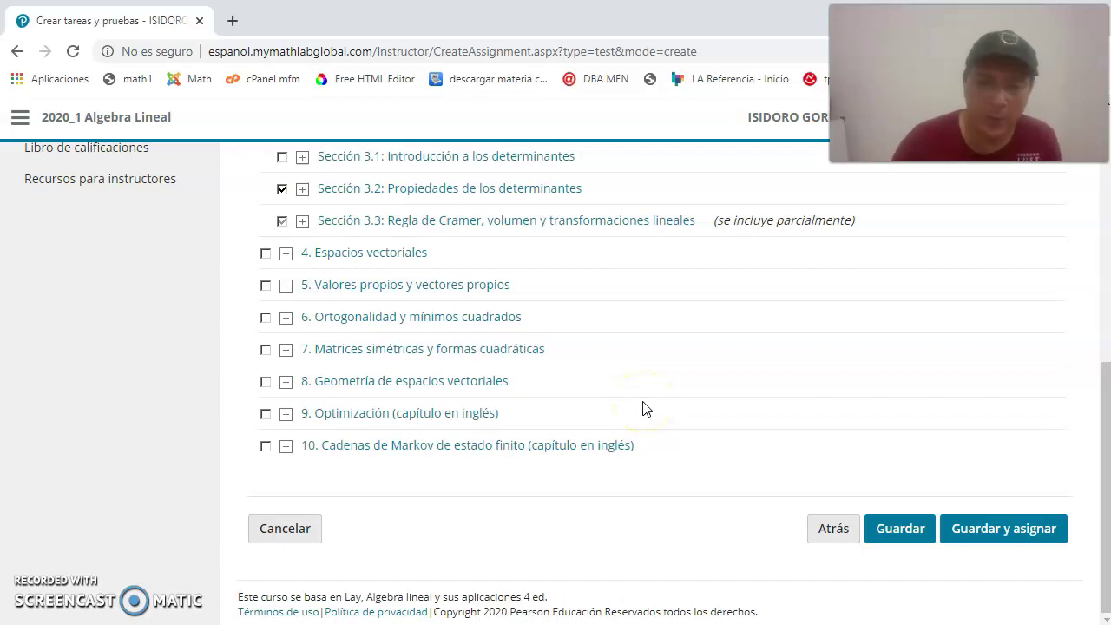
click(980, 535)
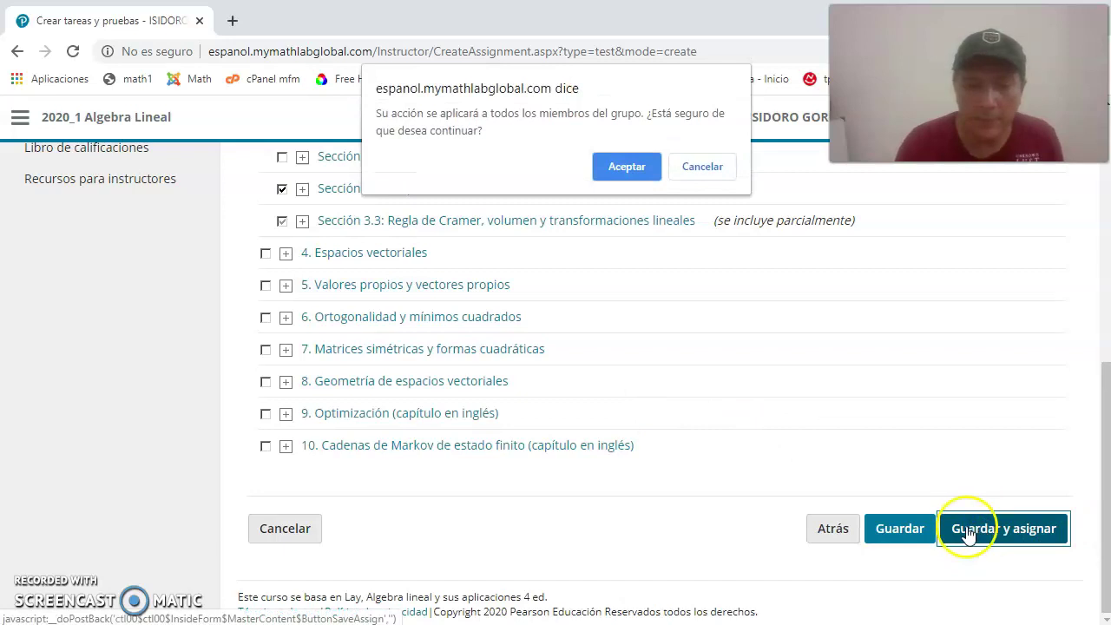
click(623, 167)
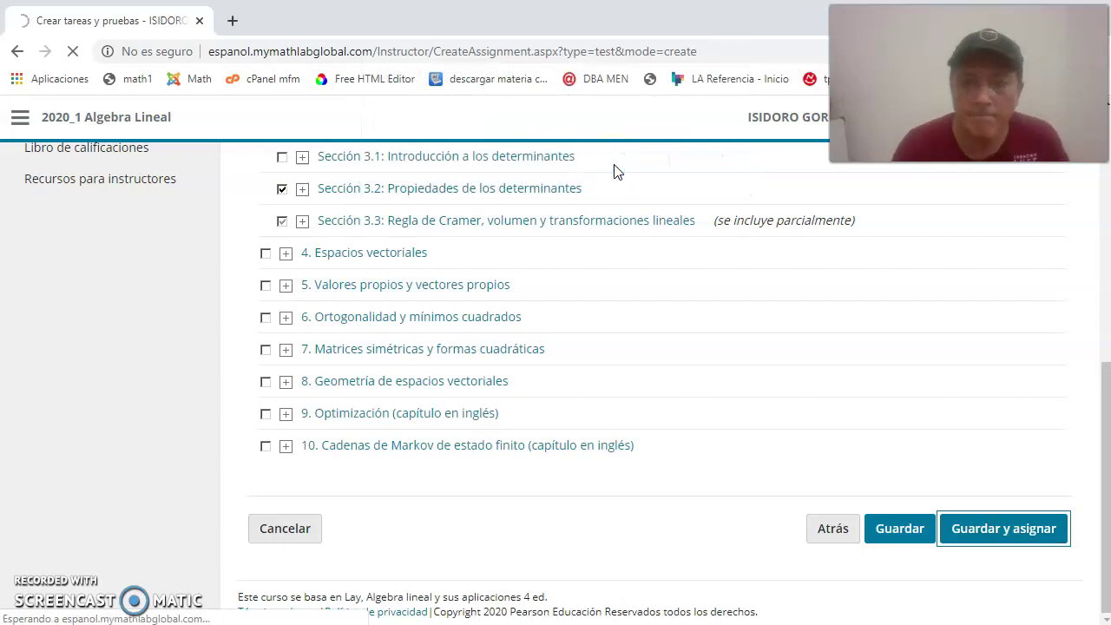
- Preview the Evaluación test, examine questions 1 to 6, and return to the assignment manager
scroll(560, 287, down, 1)
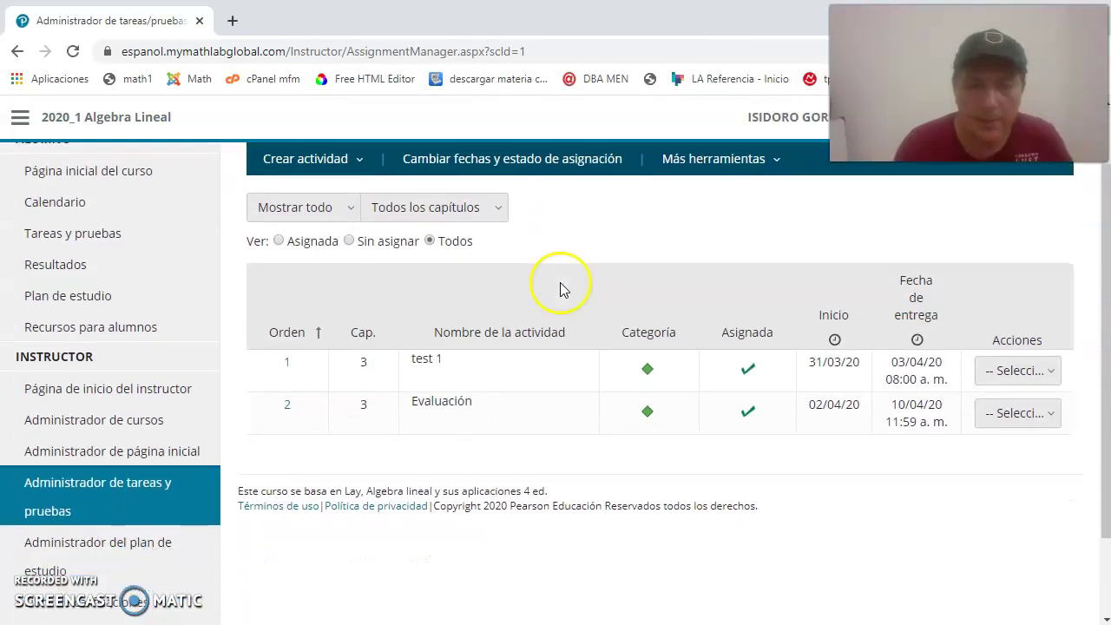
scroll(560, 287, down, 1)
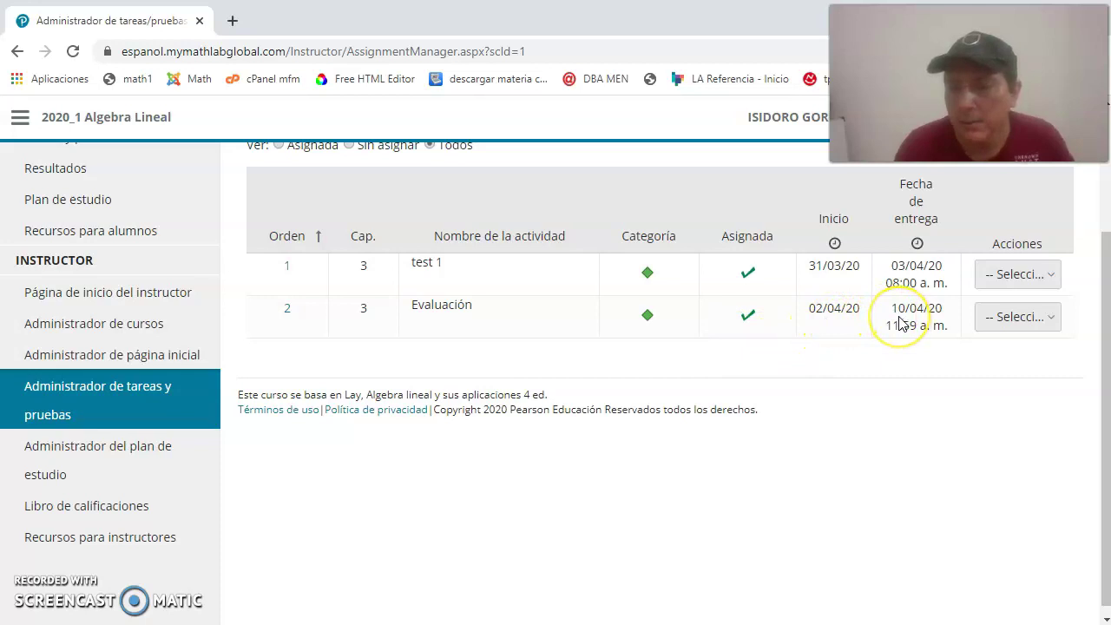
click(1045, 316)
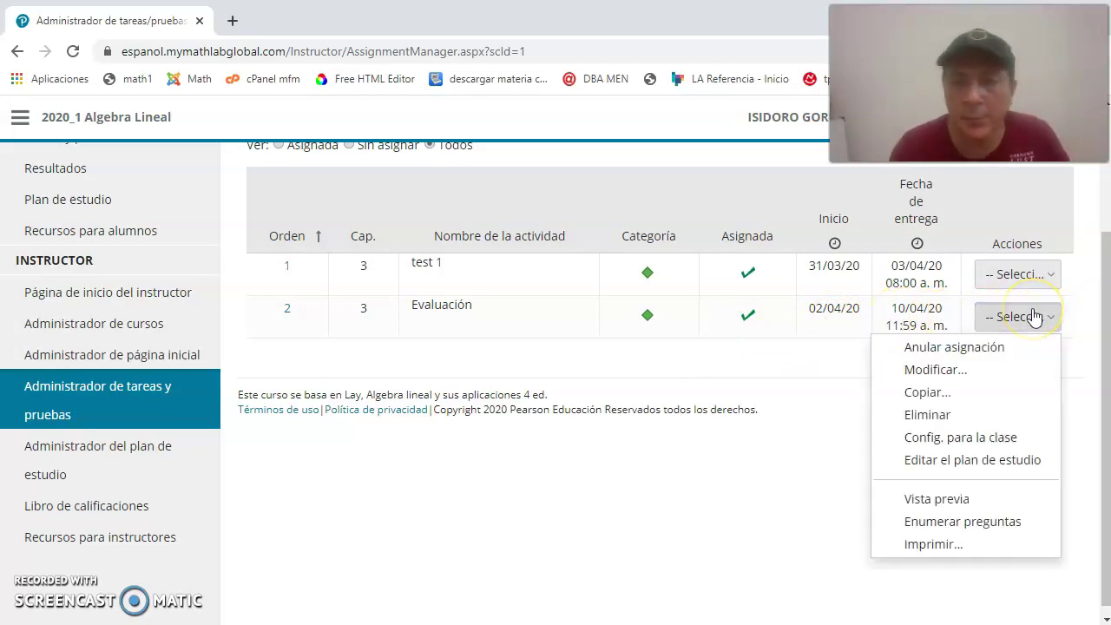
click(930, 501)
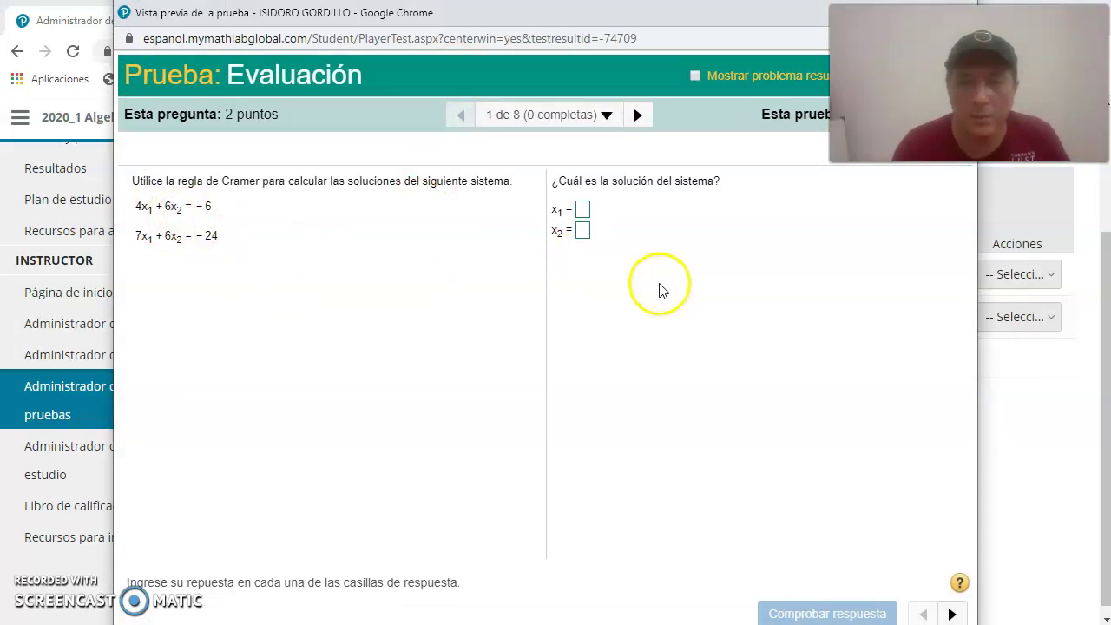
click(638, 115)
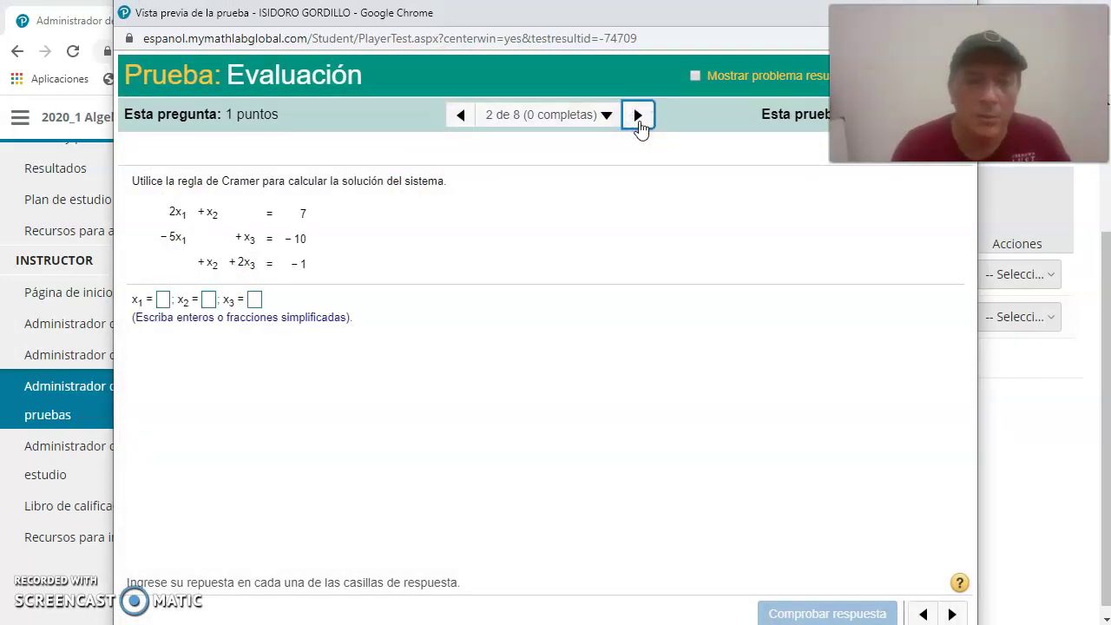
click(638, 122)
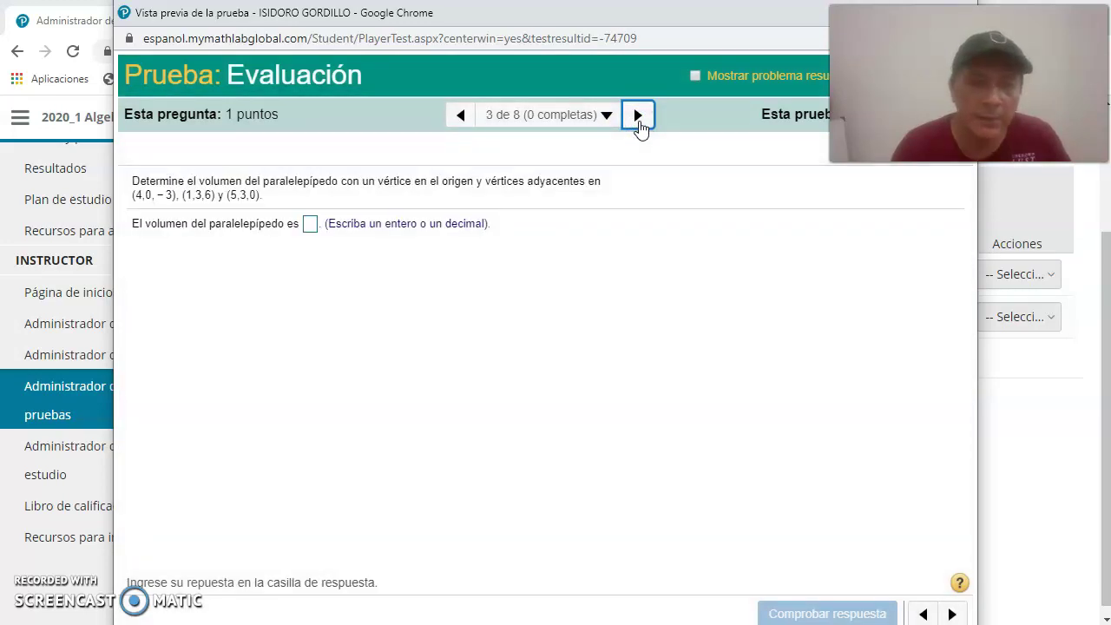
click(639, 122)
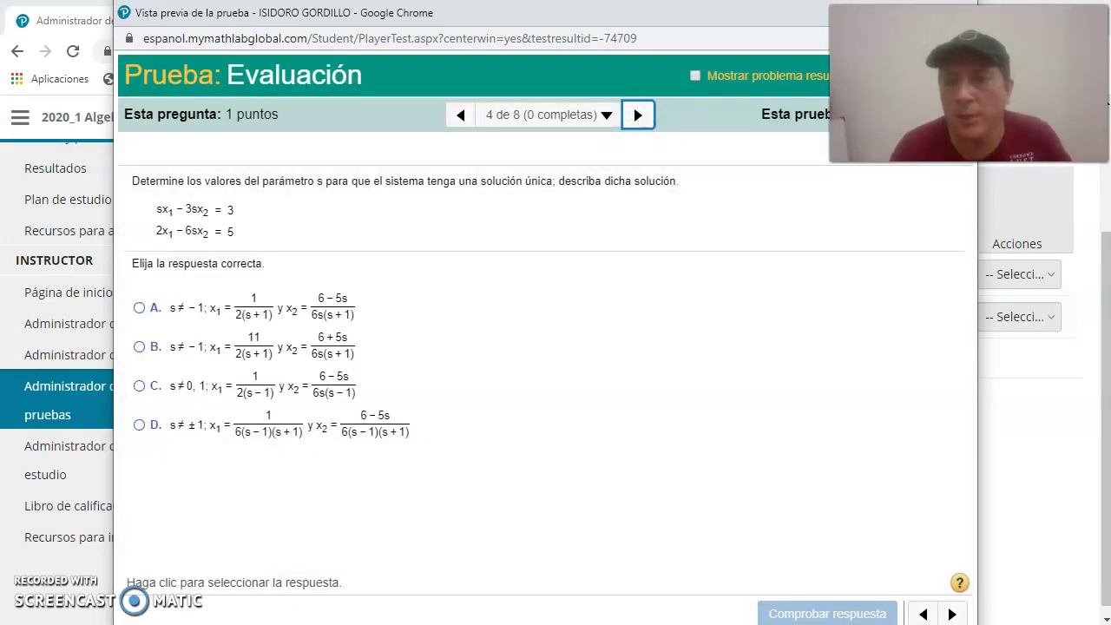
click(639, 115)
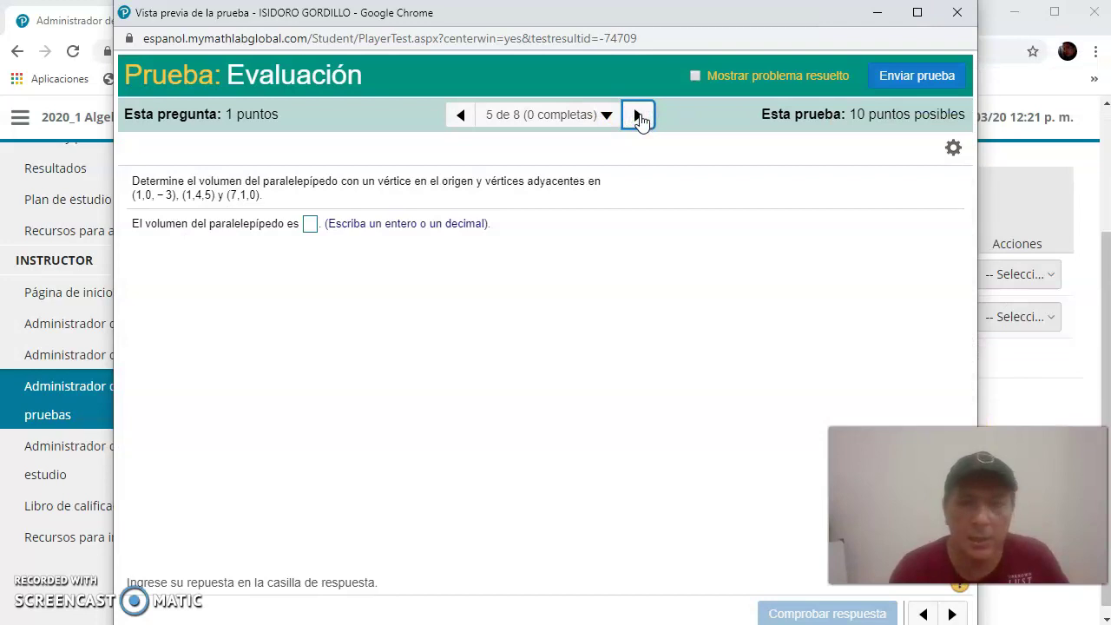
click(631, 115)
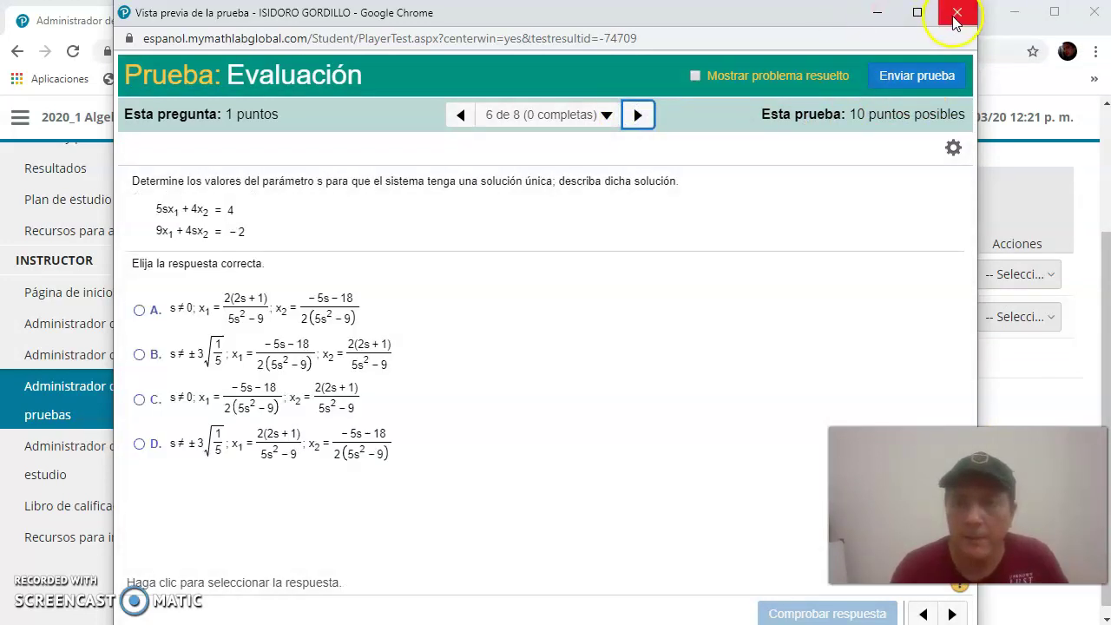
click(956, 12)
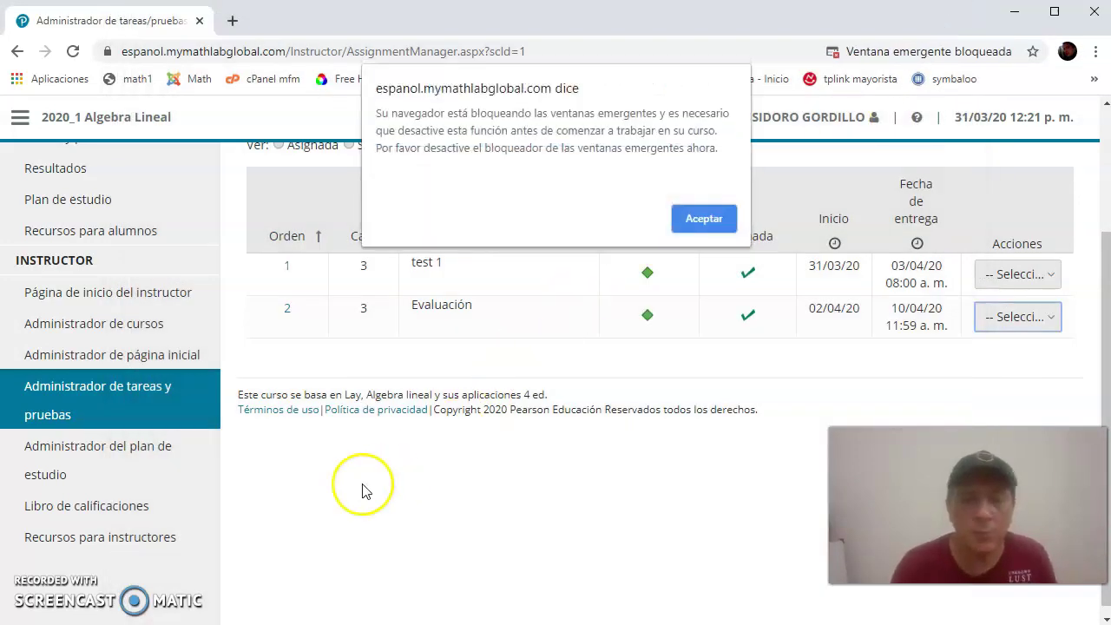
click(687, 218)
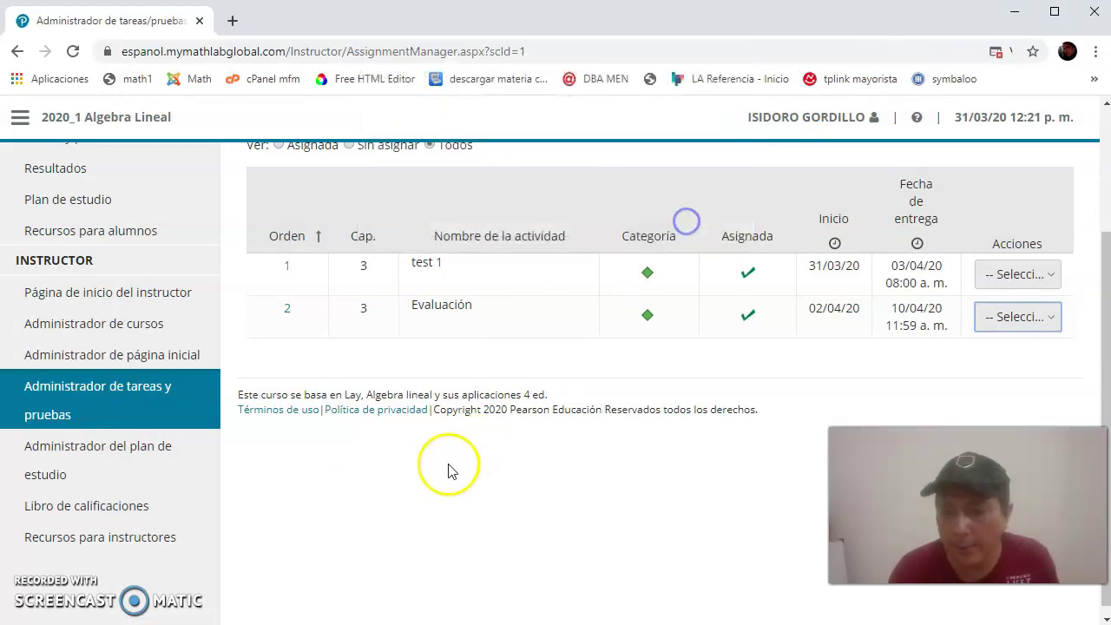